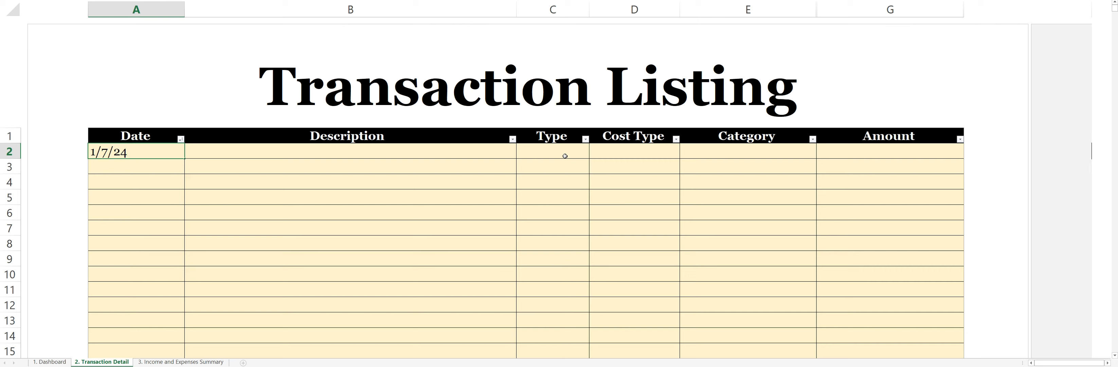
Enter "Salary from working at the Bar" as the description of the first transaction, dated 1/7/24.
key("Tab")
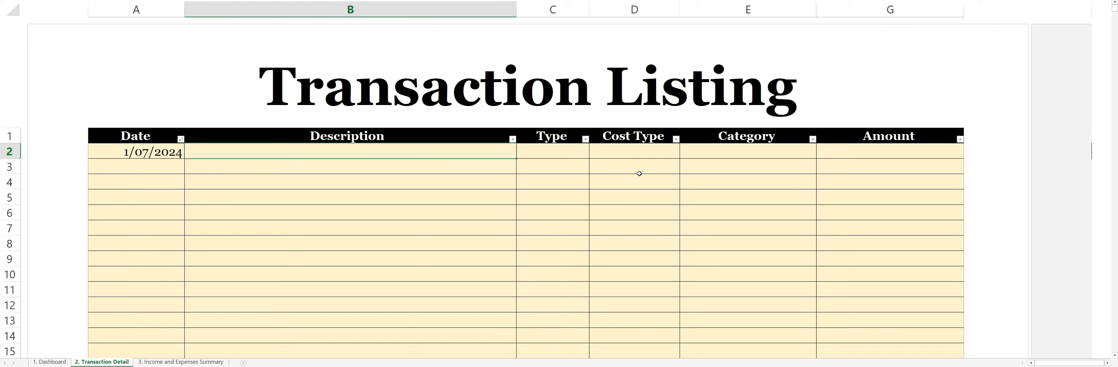
type("Salary from w")
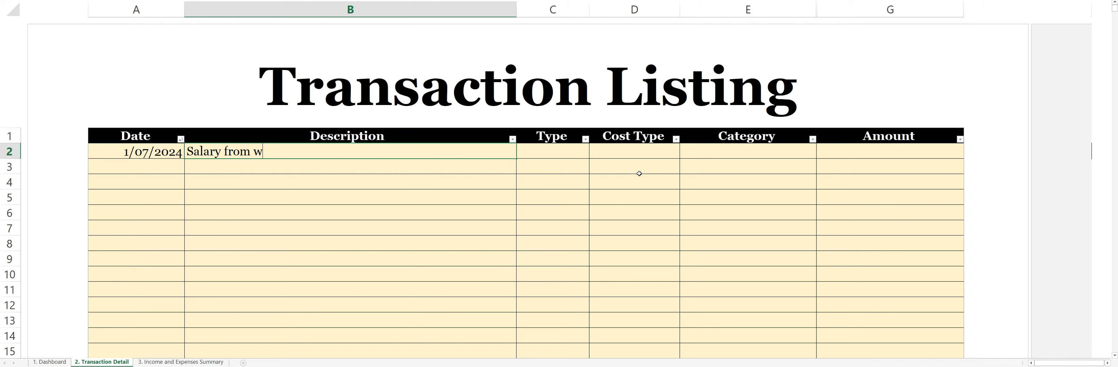
type("orking at the Bar")
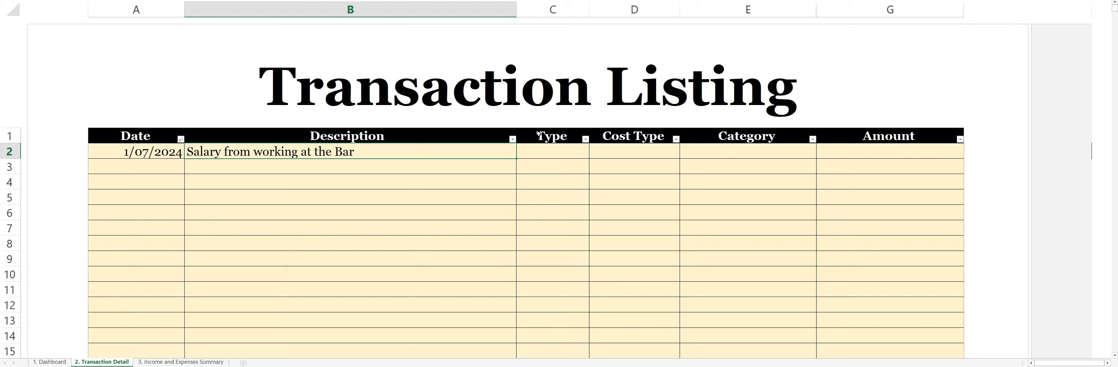
Set both the type and the cost type of the bar salary transaction to Income.
left_click(551, 152)
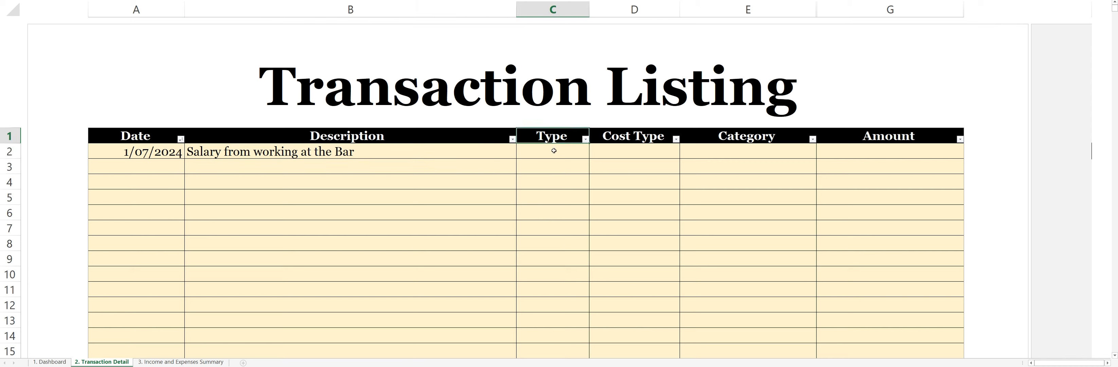
left_click(592, 155)
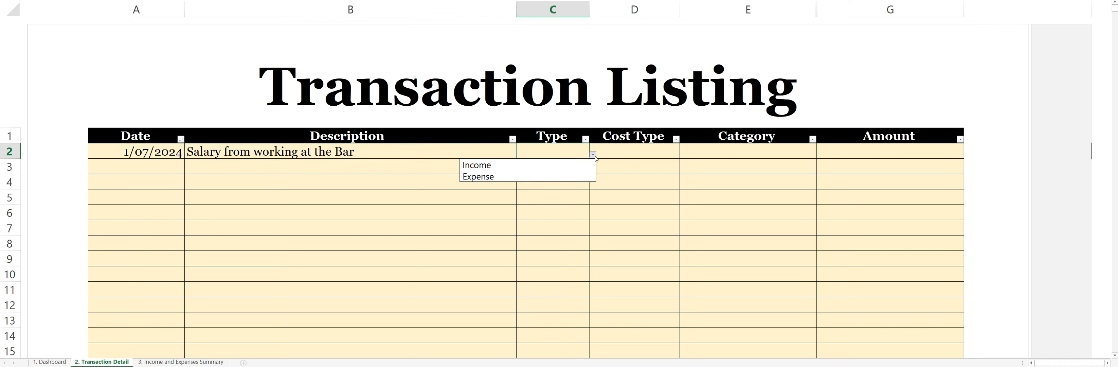
left_click(571, 171)
left_click(660, 151)
left_click(683, 154)
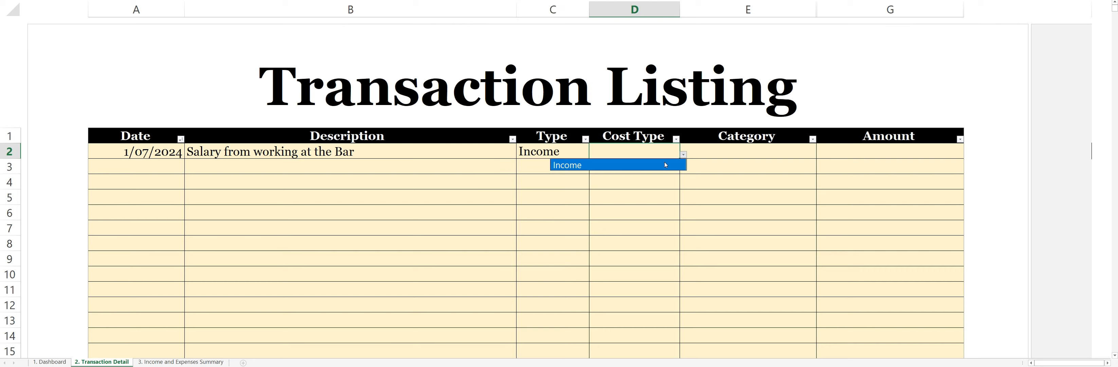
left_click(665, 164)
Look up on the Dashboard sheet which income category corresponds to the salary from working at a bar.
left_click(810, 152)
left_click(819, 155)
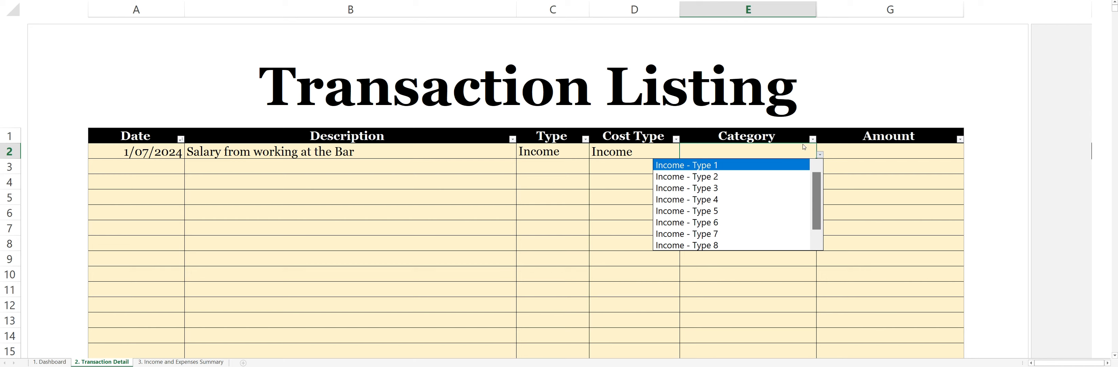
left_click(743, 147)
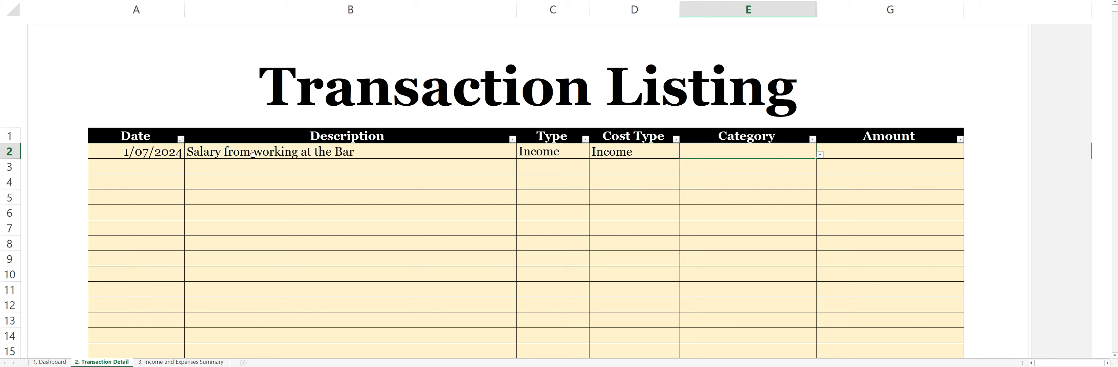
left_click(49, 361)
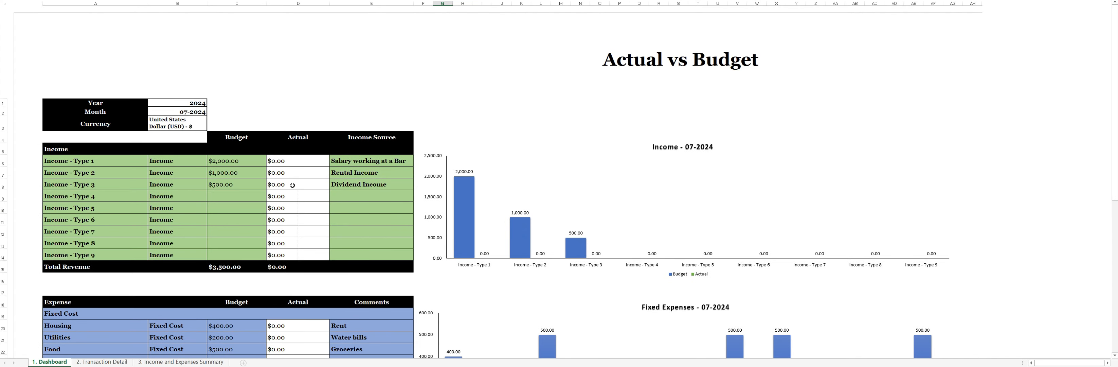
left_click(360, 159)
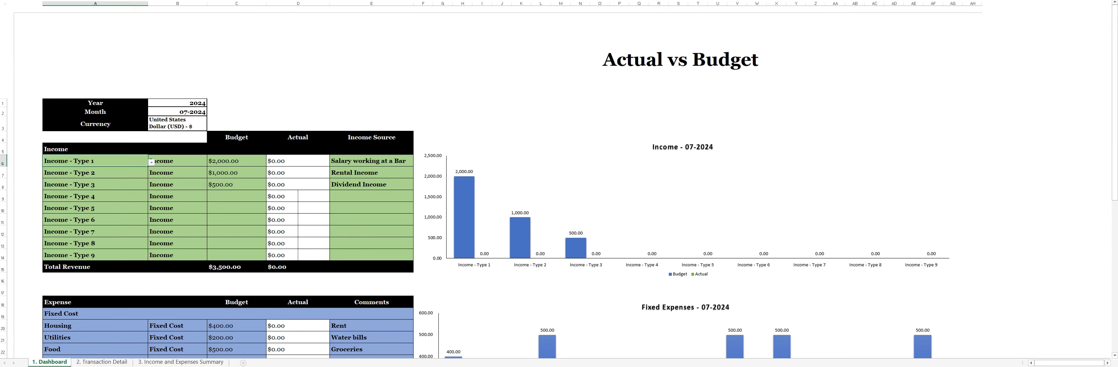
On the Transaction Detail sheet, set the bar salary's category to Income - Type 1 and its amount to 500.
key("ctrl+Page_Down")
left_click(819, 154)
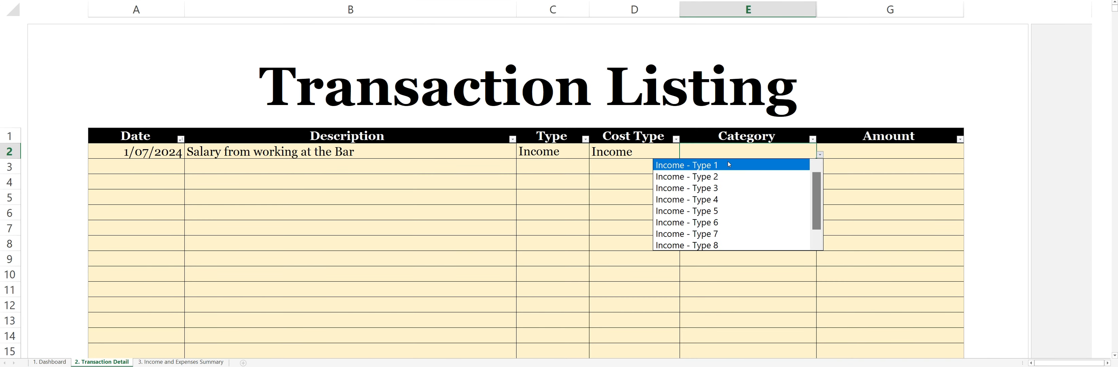
left_click(727, 165)
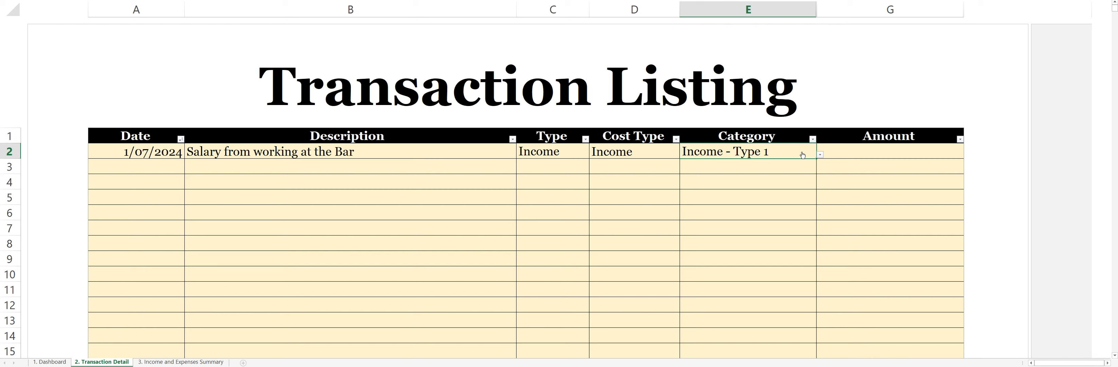
left_click(906, 150)
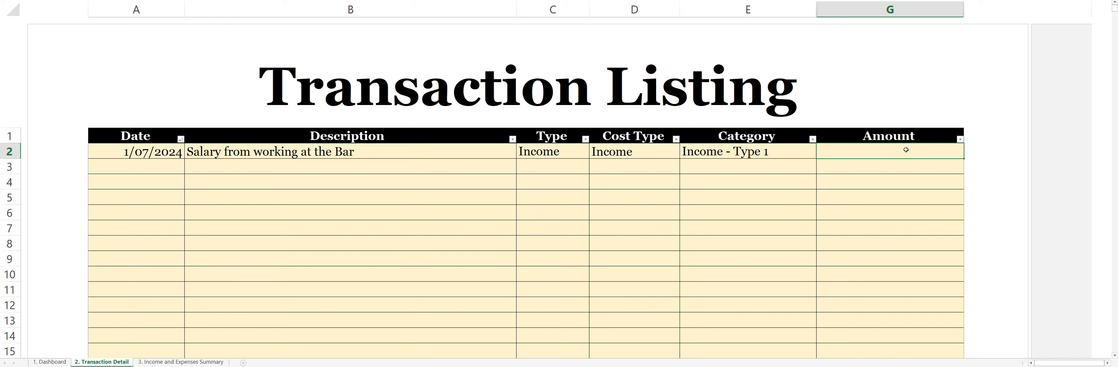
type("500")
left_click(883, 180)
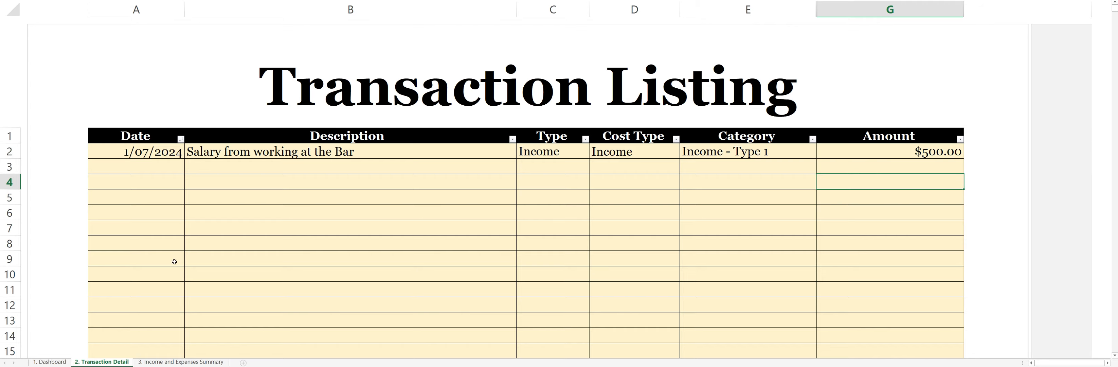
Compare the actual and budgeted amounts for Income - Type 1 on the Dashboard sheet.
left_click(49, 362)
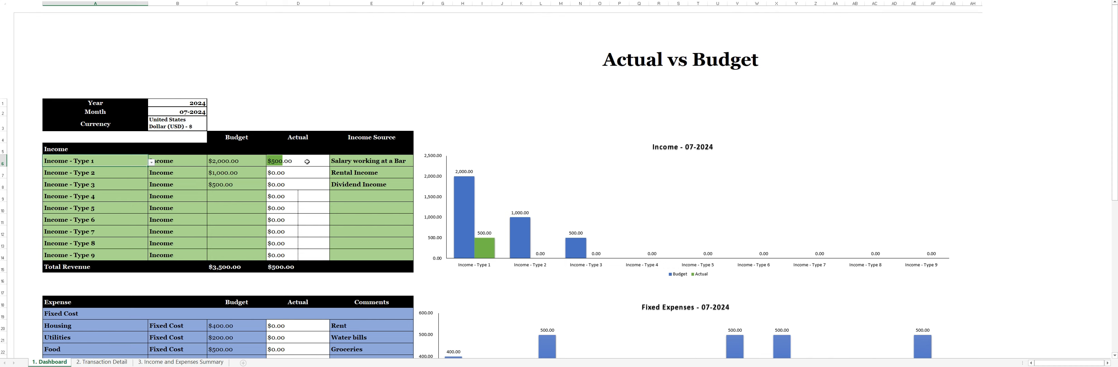
left_click(256, 161)
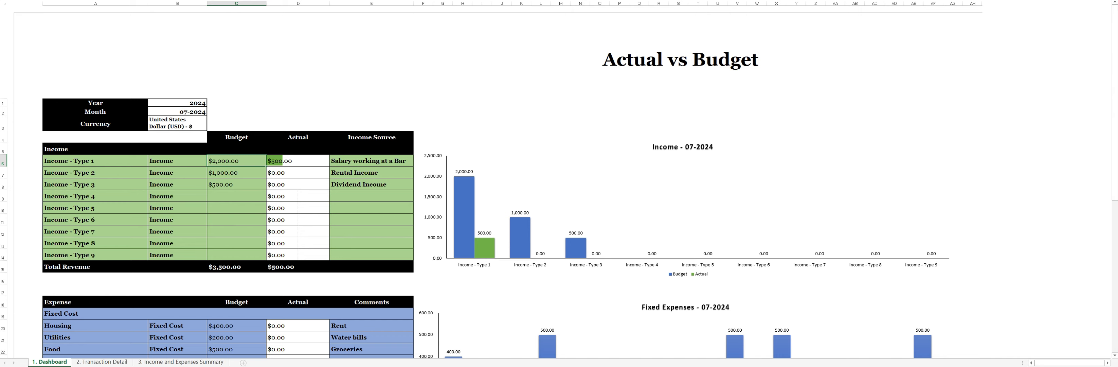
Try the bar salary under category Income - Type 2 and check its effect on the Dashboard sheet.
left_click(102, 362)
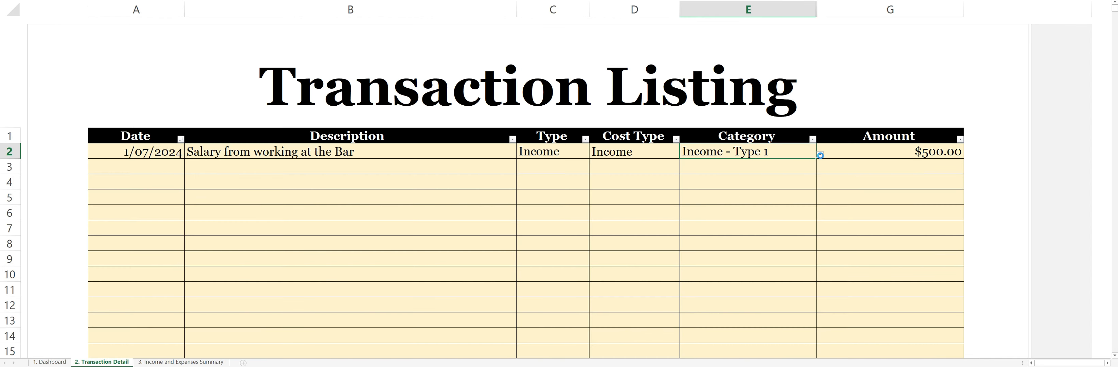
left_click(820, 154)
left_click(784, 176)
left_click(57, 363)
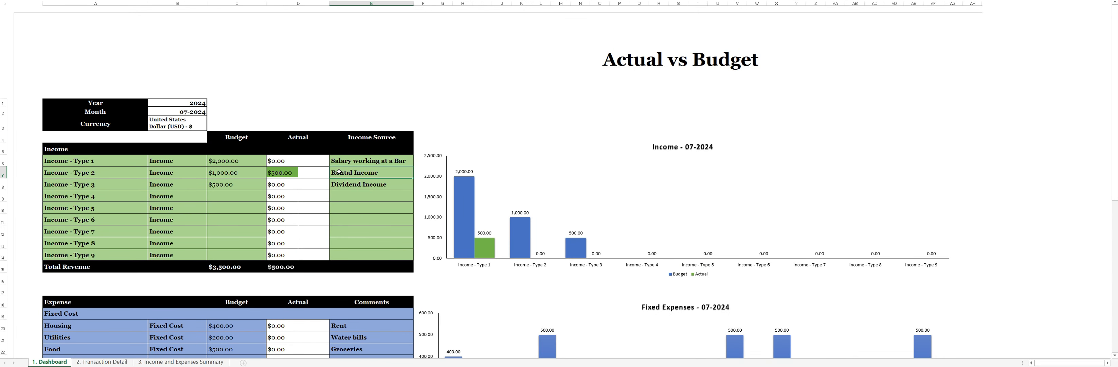
left_click(297, 175)
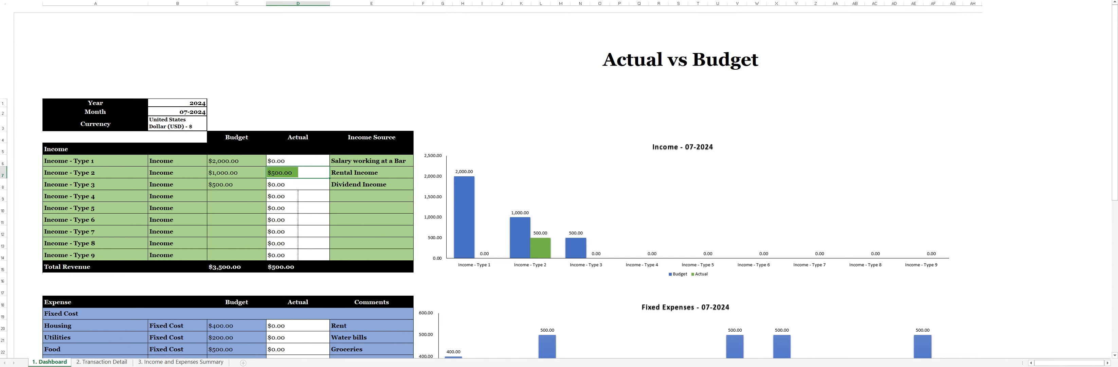
Return to the Transaction Detail sheet and set the bar salary's category back to Income - Type 1.
left_click(102, 362)
left_click(819, 169)
left_click(810, 154)
left_click(809, 152)
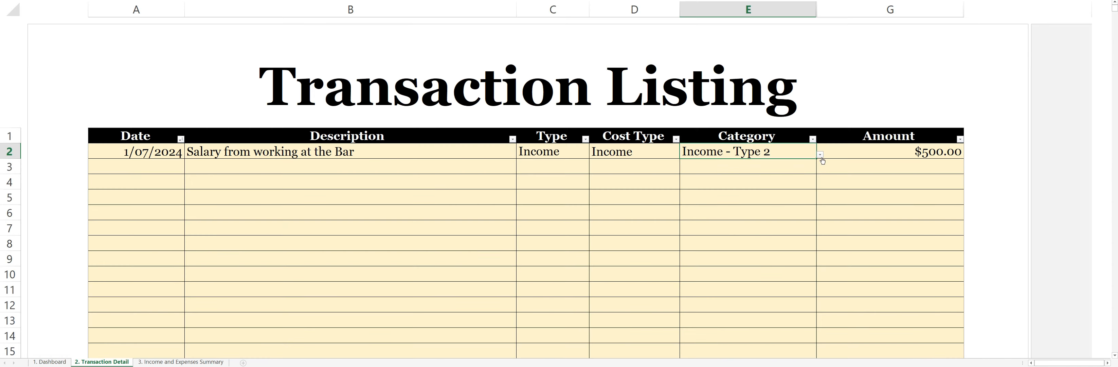
left_click(820, 154)
left_click(694, 165)
key("Return")
Fill the Date column from the first transaction down to row 15 with consecutive days.
left_click(154, 168)
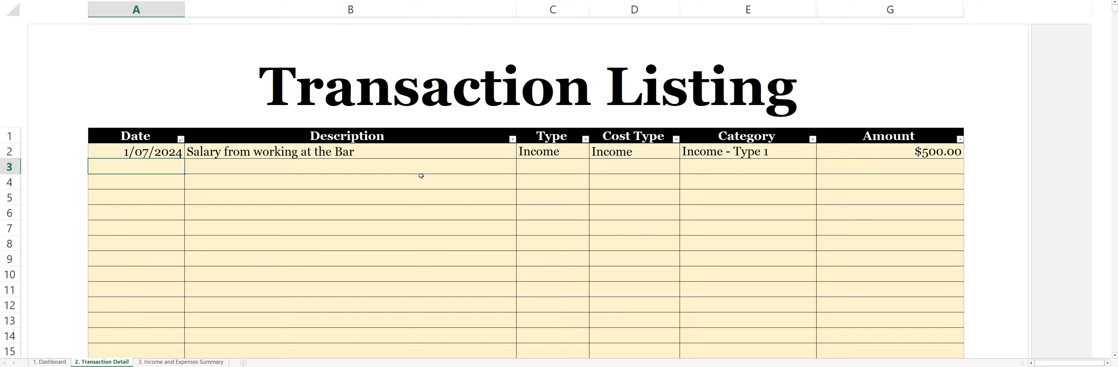
left_click(164, 156)
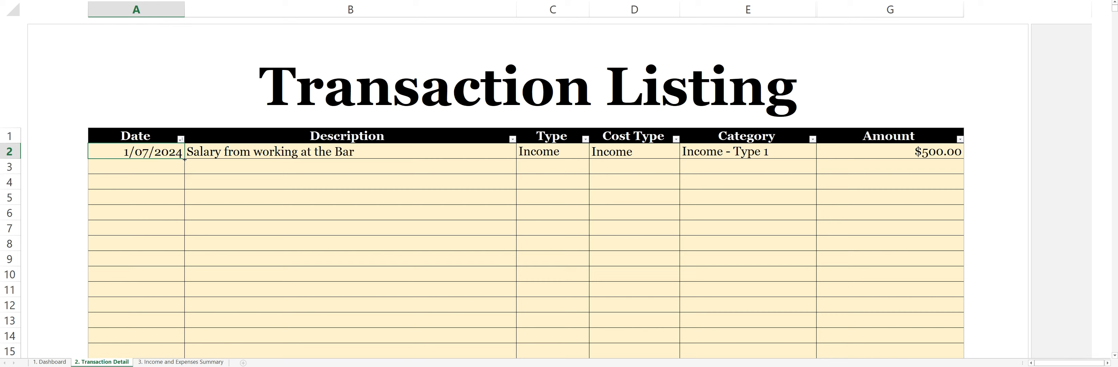
left_click_drag(185, 160, 187, 351)
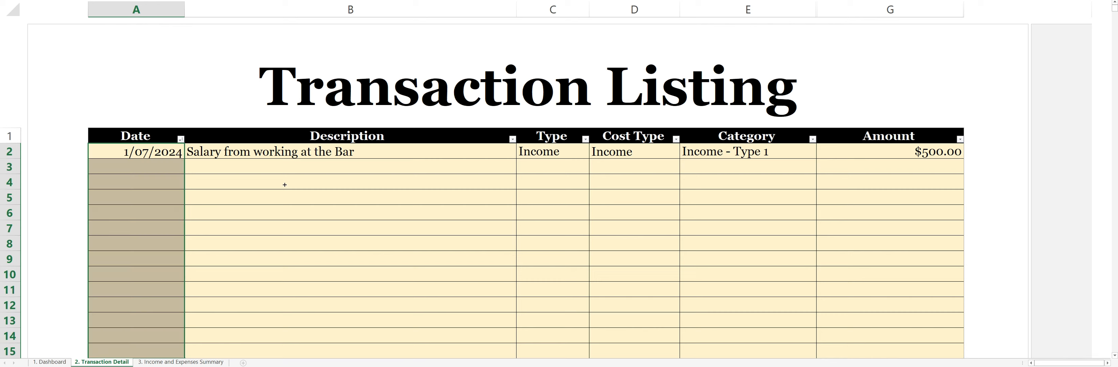
Describe the 2/07/2024 transaction as "Rental" and set both its type and cost type to Income.
left_click(329, 168)
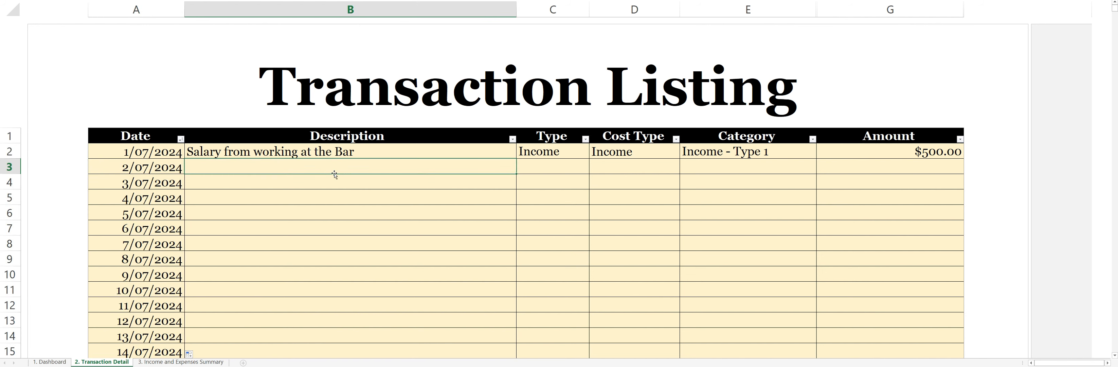
type("Rental")
left_click(556, 168)
left_click(593, 170)
left_click(566, 179)
left_click(641, 176)
left_click(649, 167)
left_click(683, 170)
left_click(657, 177)
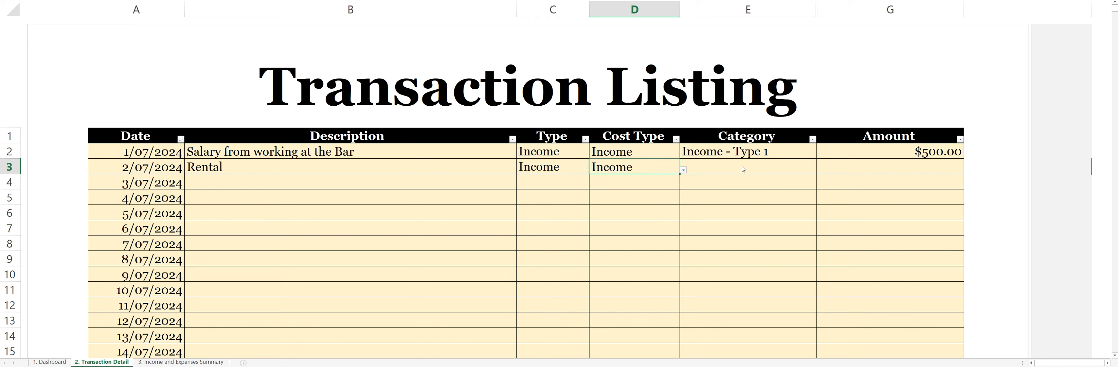
Set the Rental transaction's category to Income - Type 2 and its amount to 250.
left_click(810, 168)
left_click(819, 170)
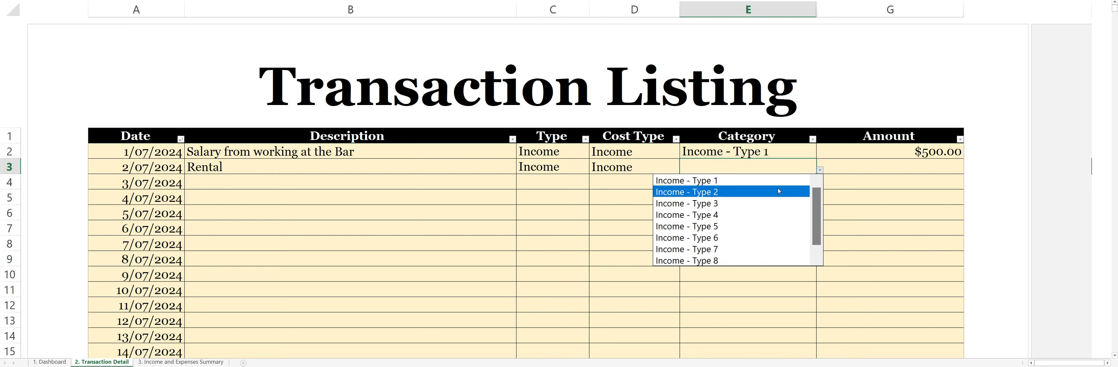
left_click(778, 191)
left_click(916, 168)
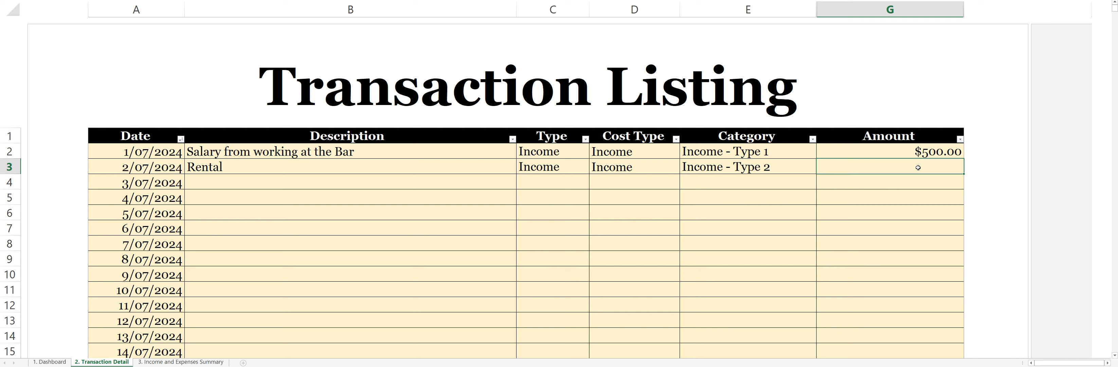
type("250")
Describe the 3/07/2024 transaction as "Groceries" with type Expense and cost type Fixed Cost.
left_click(288, 190)
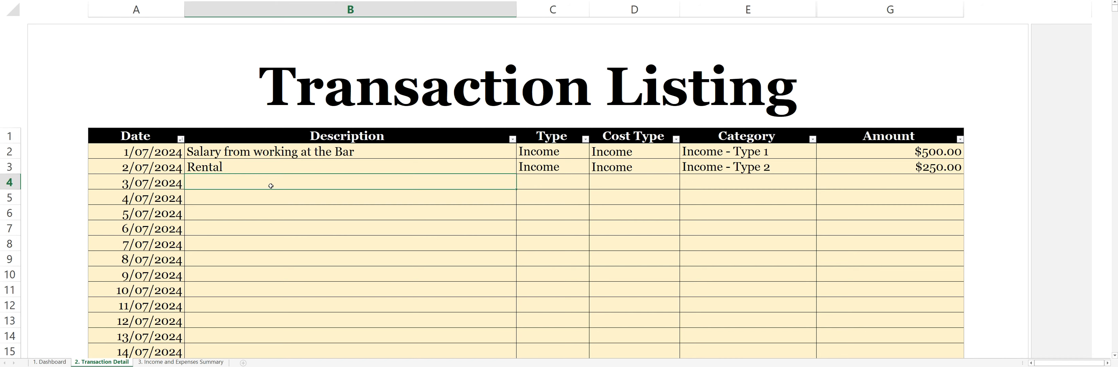
type("Groceries")
left_click(571, 179)
left_click(592, 185)
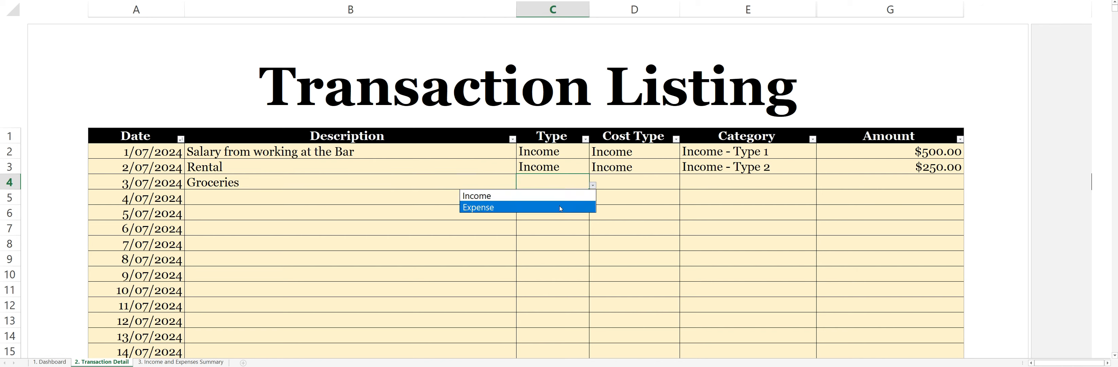
left_click(560, 208)
left_click(663, 181)
left_click(683, 185)
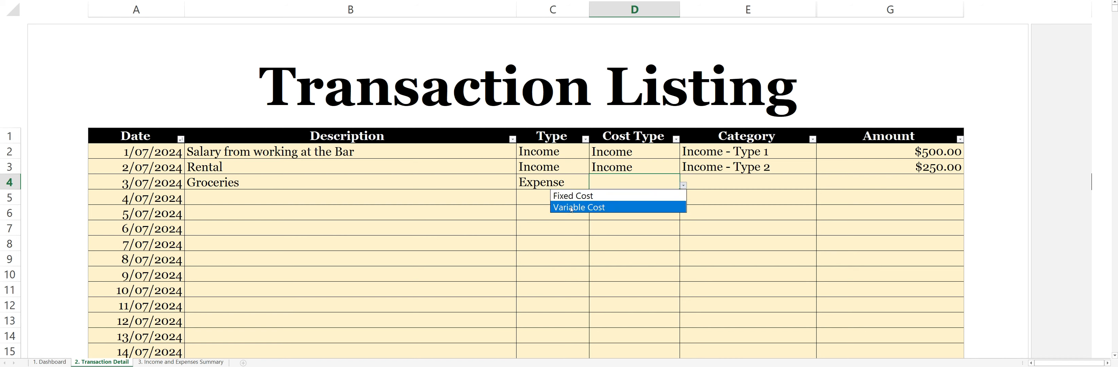
left_click(594, 196)
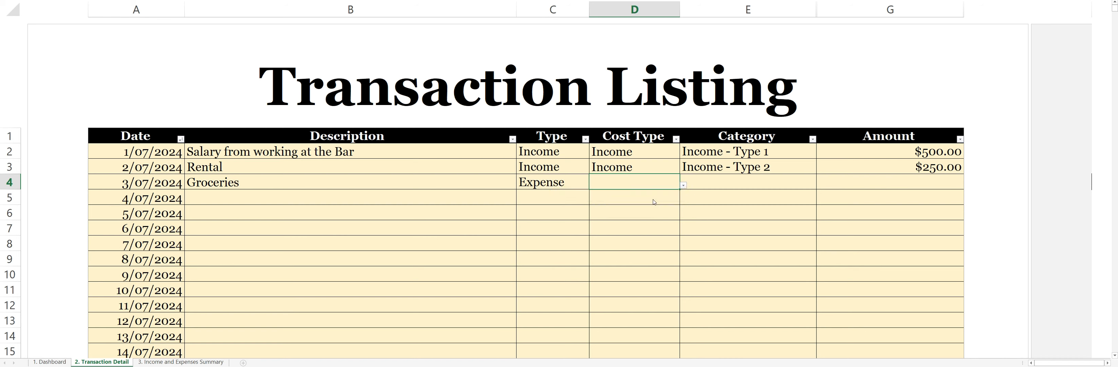
Set the Groceries transaction's category to Food and its amount to 200.
left_click(791, 189)
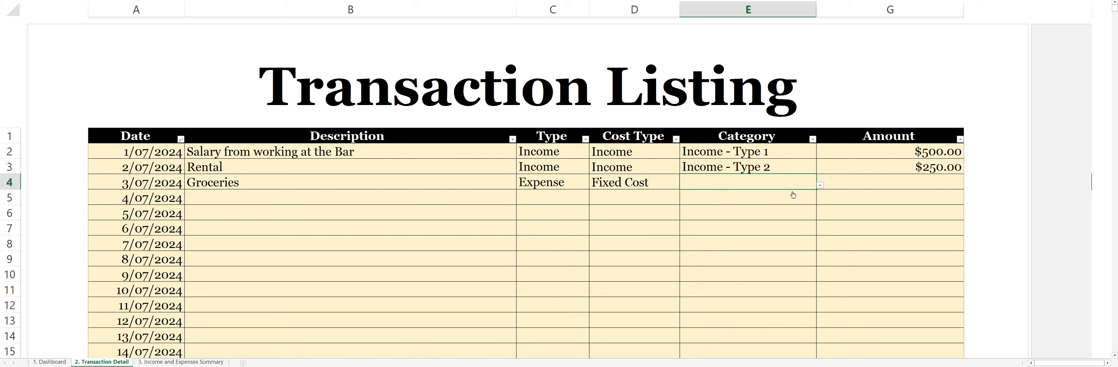
left_click(820, 185)
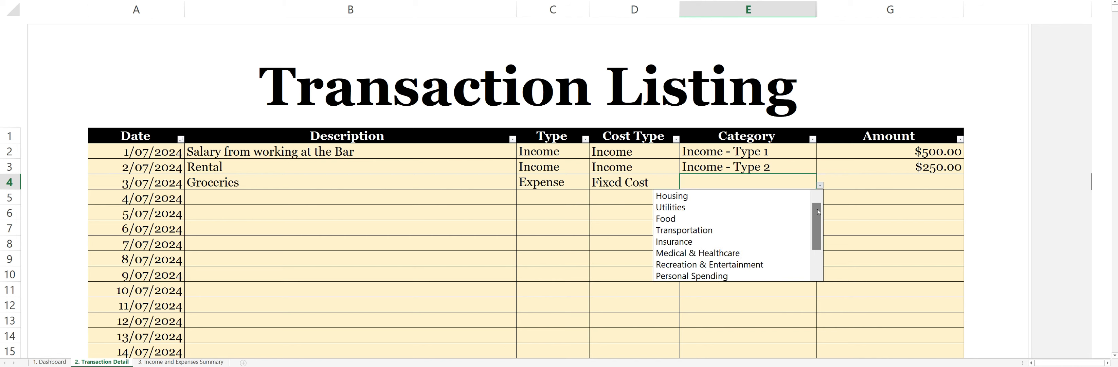
left_click(790, 218)
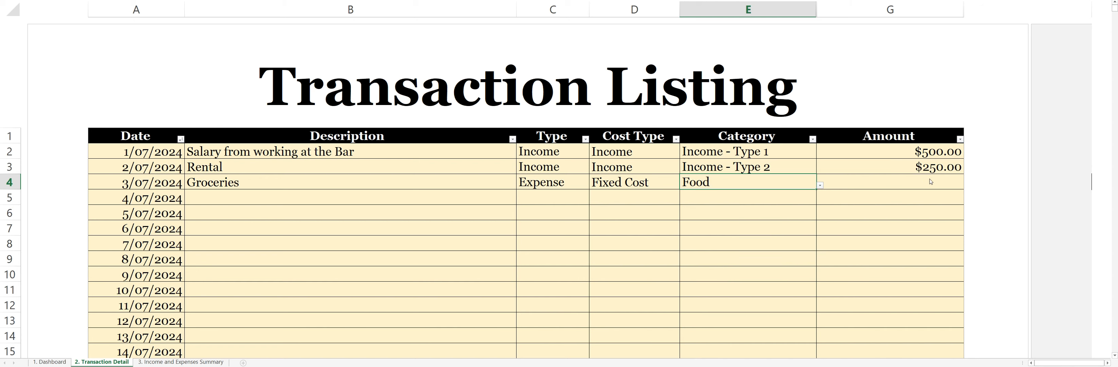
left_click(929, 179)
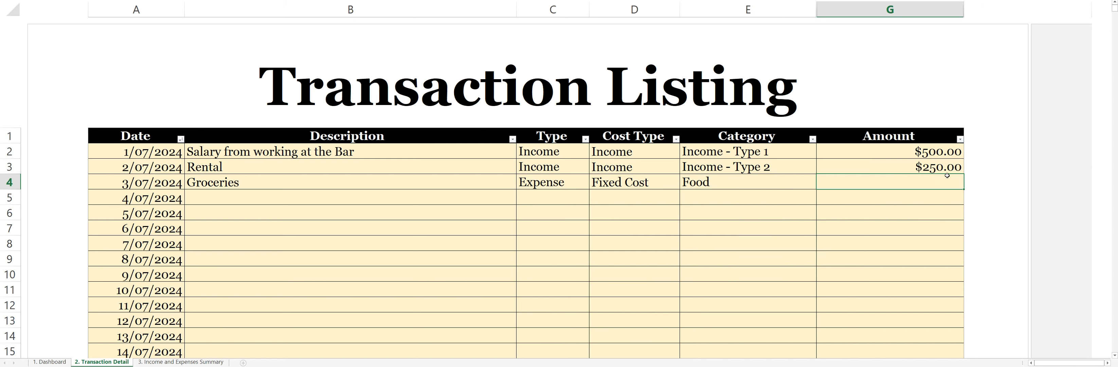
type("200")
Describe the 4/07/2024 transaction as "Aldi" and copy the Expense type from the Groceries row into it.
left_click(414, 203)
type("Aldi")
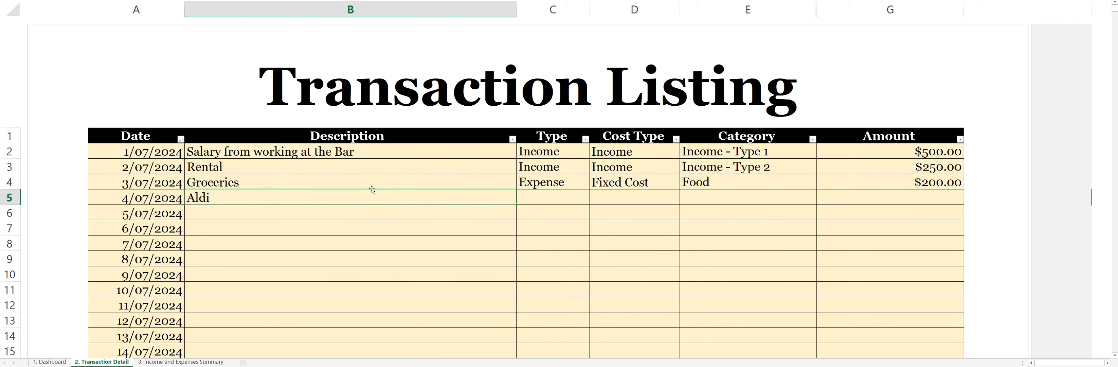
key("Tab")
left_click(569, 182)
key("ctrl+c")
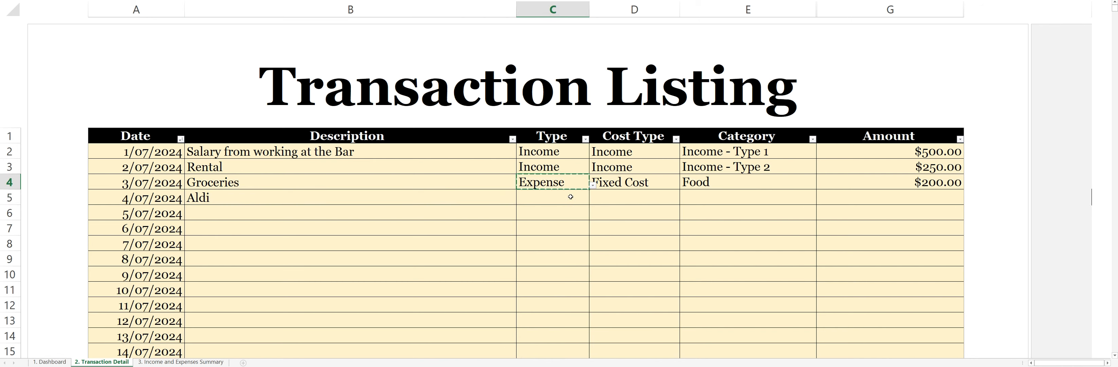
left_click(564, 198)
key("ctrl+v")
Copy the Groceries row's Fixed Cost and Food entries to the Aldi row and set its amount to 200.
left_click(630, 199)
left_click_drag(661, 182, 691, 183)
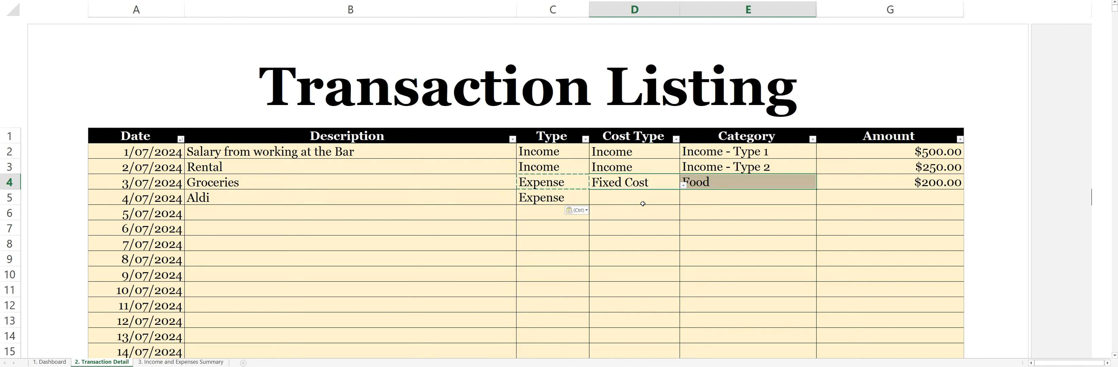
key("ctrl+c")
left_click(651, 200)
key("ctrl+v")
left_click(889, 197)
type("200")
Describe the 5/07/2024 transaction as "Clothing" with type Expense and cost type Variable Cost.
left_click(350, 213)
type("Clothing")
left_click(542, 237)
left_click(637, 213)
left_click(683, 216)
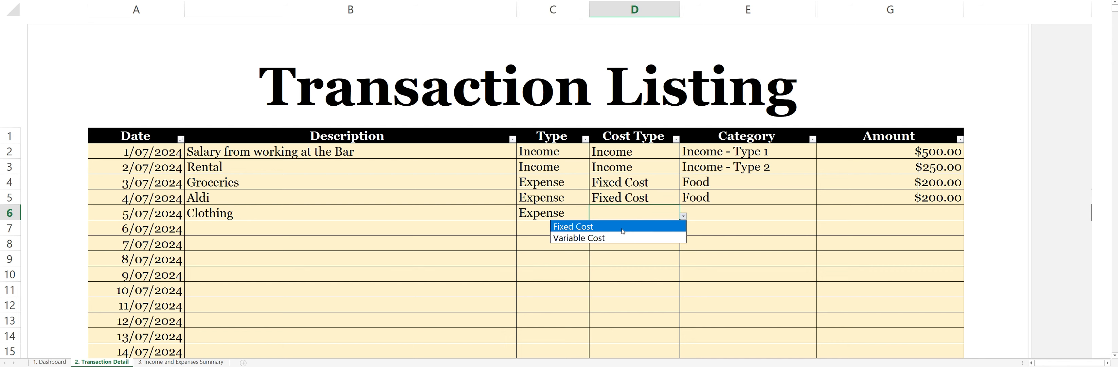
left_click(626, 236)
Set the Clothing transaction's category to Personal Spending and its amount to 150.
left_click(755, 214)
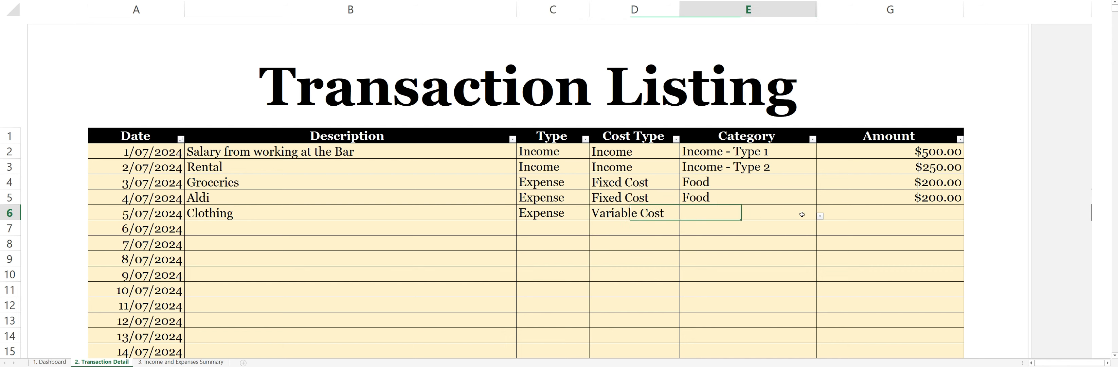
left_click(819, 217)
left_click_drag(817, 248, 817, 268)
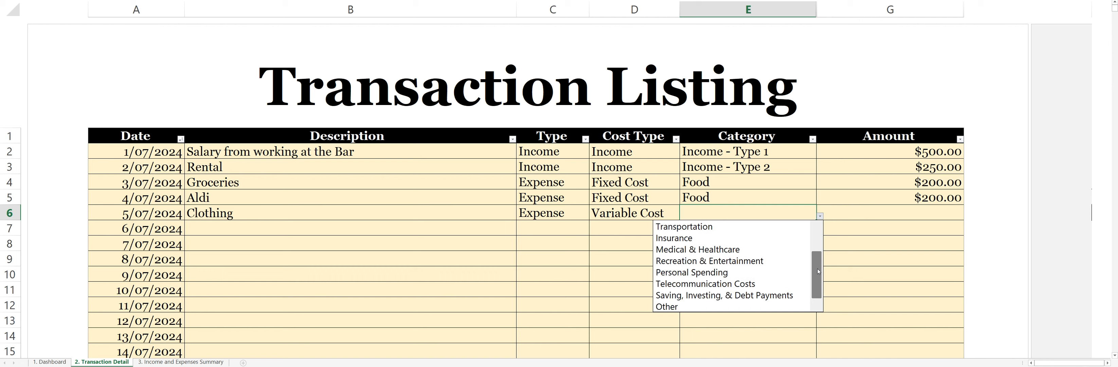
left_click(711, 271)
left_click(942, 214)
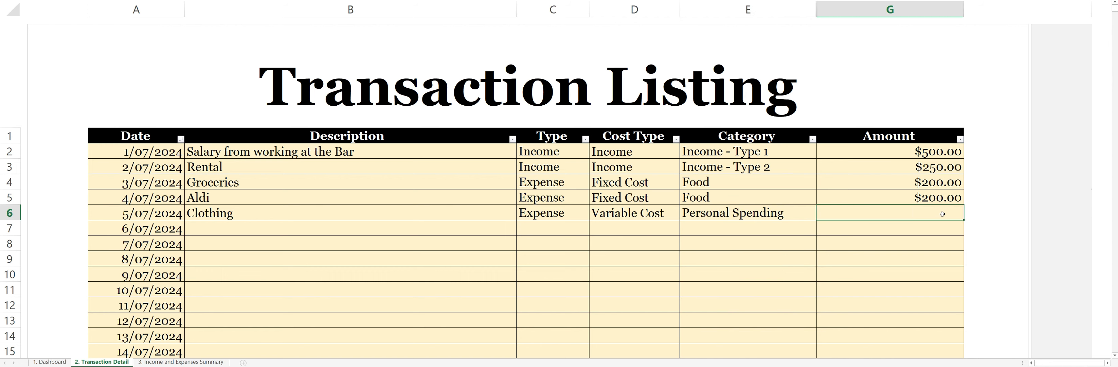
type("150")
Describe the 6/07/2024 transaction as "Water Bill" with type Expense and cost type Fixed Cost.
left_click(270, 227)
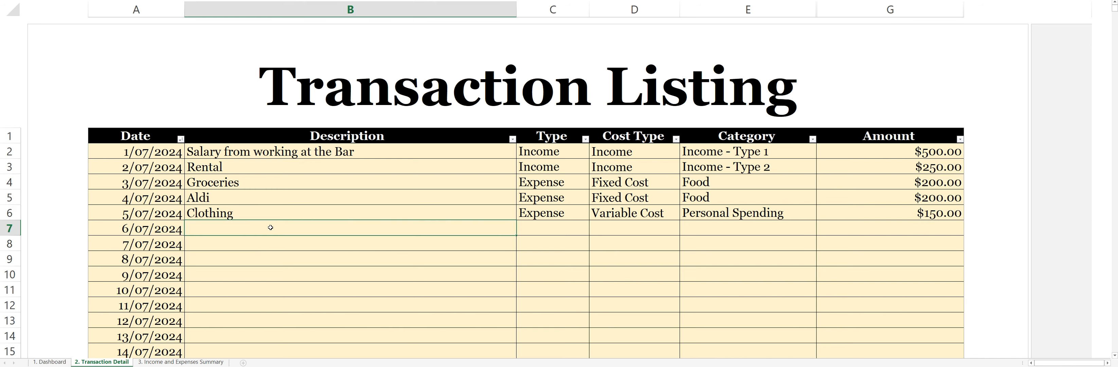
type("Water Bill")
left_click(581, 227)
left_click(593, 231)
left_click(560, 252)
left_click(663, 229)
left_click(683, 232)
Set the Water Bill transaction's category to Utilities and its amount to 30.
left_click(798, 228)
left_click(820, 232)
left_click(738, 252)
left_click(936, 228)
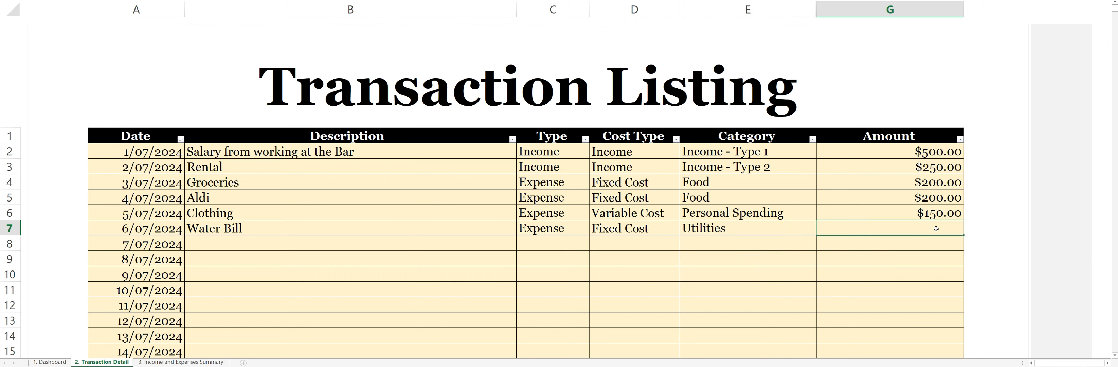
type("30")
Describe the 7/07/2024 transaction as "Internet Bill" with type Expense and cost type Fixed Cost.
left_click(209, 243)
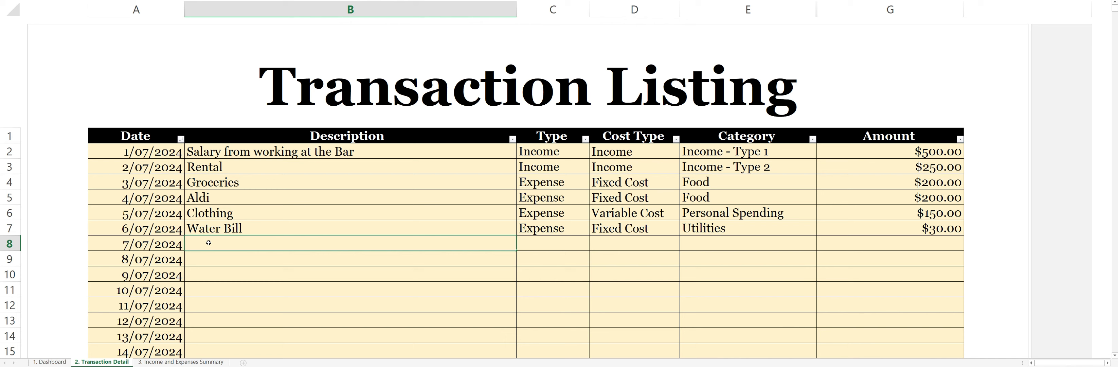
type("Internet Bill")
left_click(575, 246)
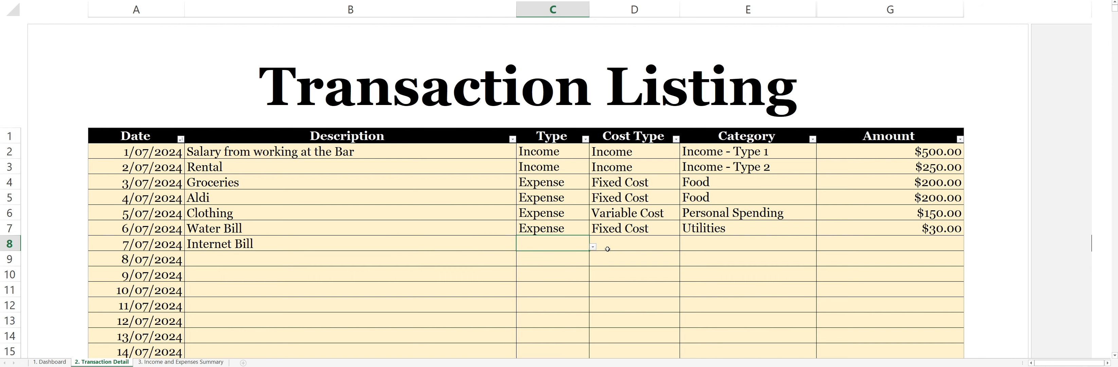
type("expense")
left_click(638, 248)
type("f")
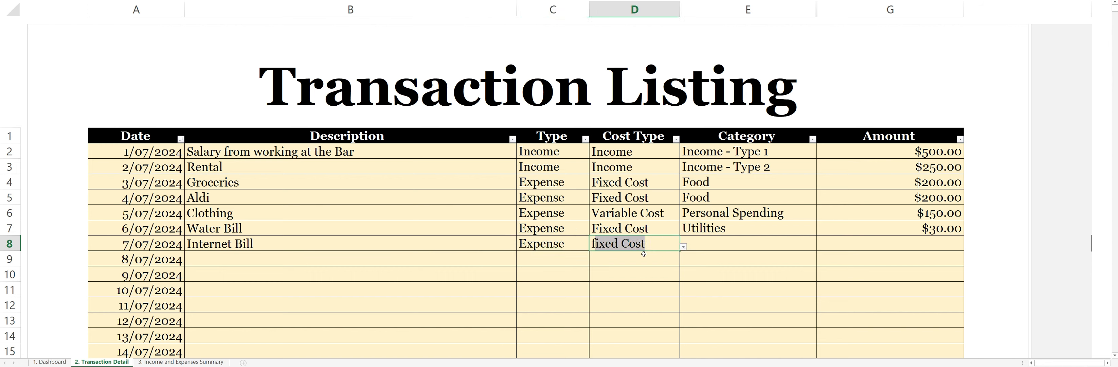
Set the Internet Bill transaction's category to Telecommunication Costs and its amount to 40.
left_click(737, 248)
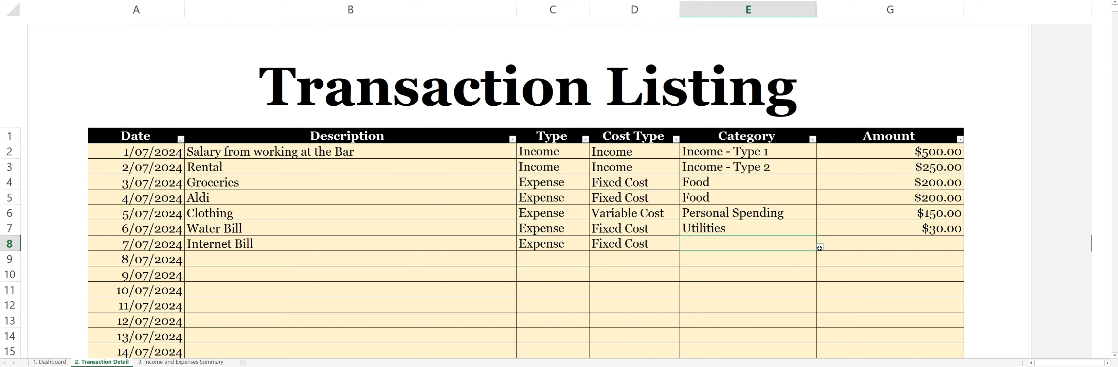
left_click(820, 246)
left_click_drag(813, 283, 813, 304)
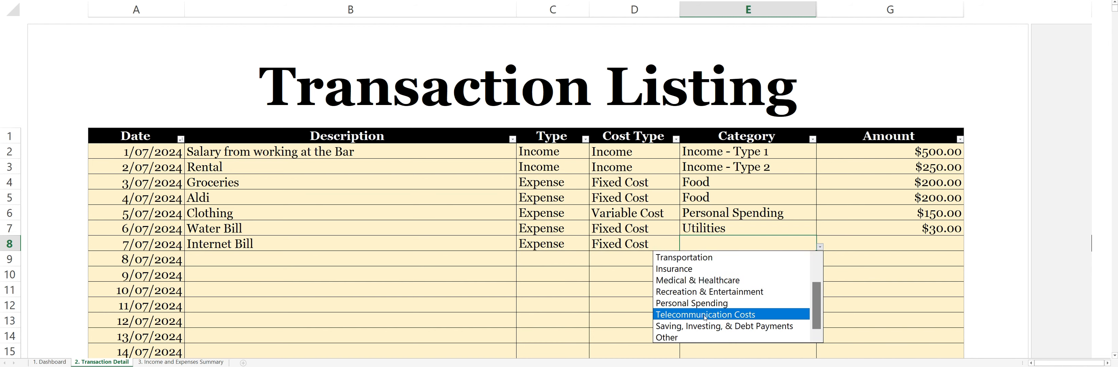
left_click(764, 314)
left_click(925, 246)
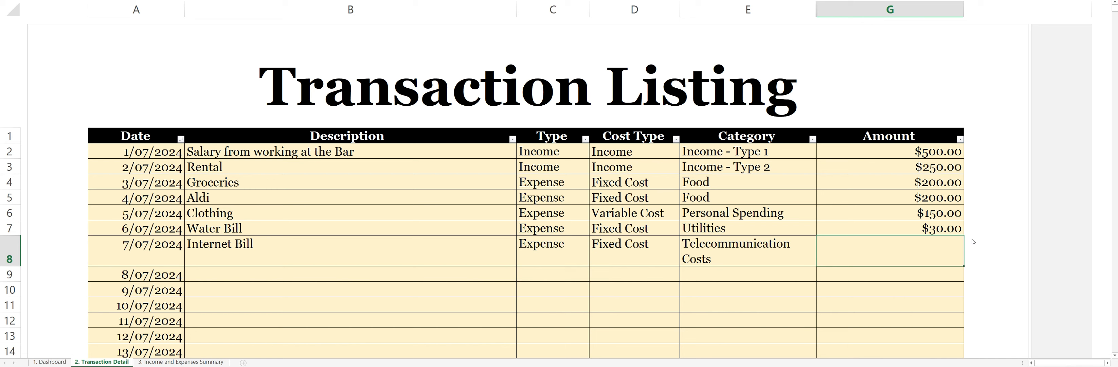
type("40")
Describe the 8/07/2024 transaction as "Going Out" with type Expense and cost type Variable Cost.
left_click(279, 274)
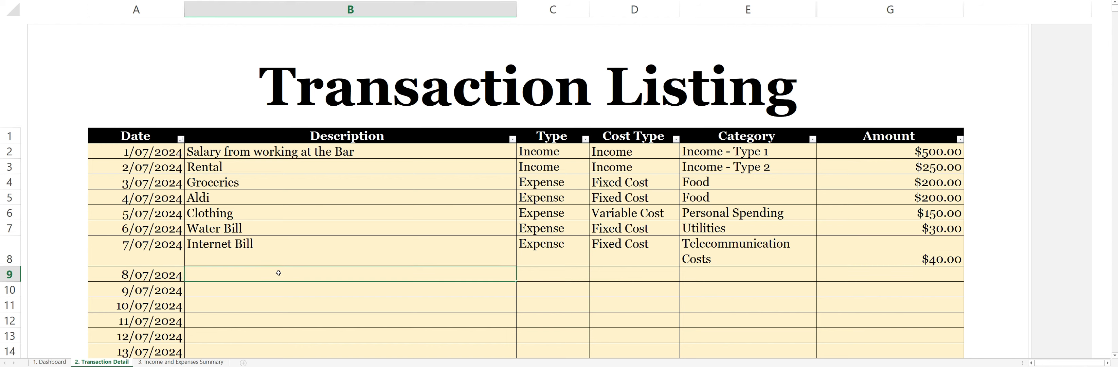
type("Going Out")
left_click(556, 267)
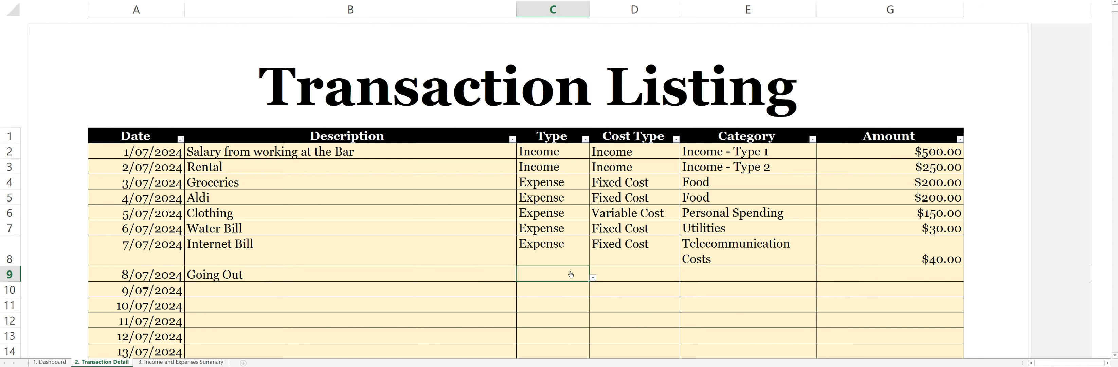
left_click(593, 278)
left_click(520, 299)
left_click(631, 274)
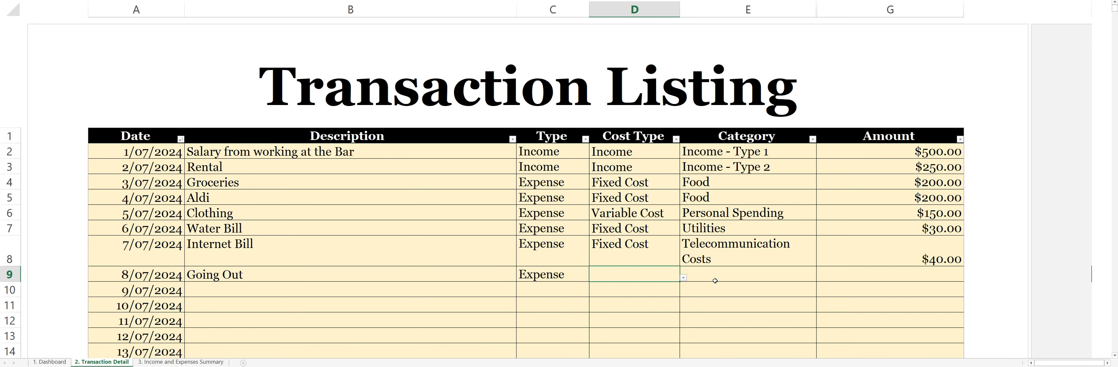
left_click(683, 277)
left_click(646, 299)
Set the Going Out transaction's category to Food and its amount to 100.
left_click(738, 274)
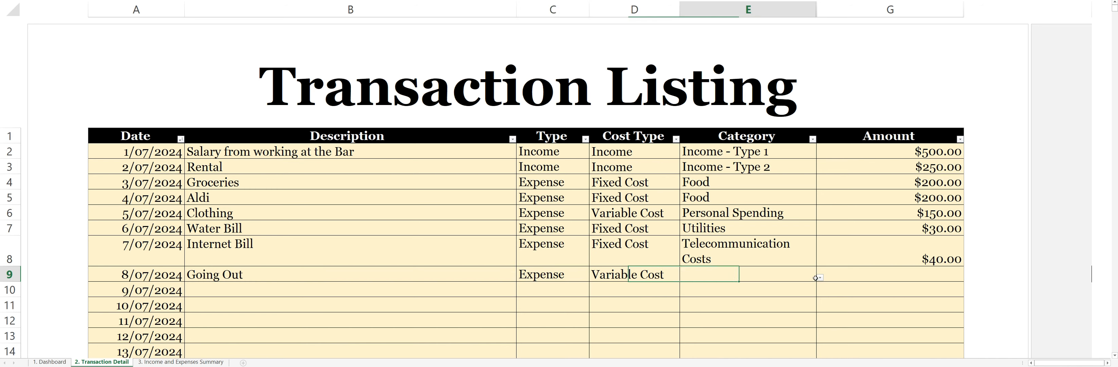
left_click(818, 277)
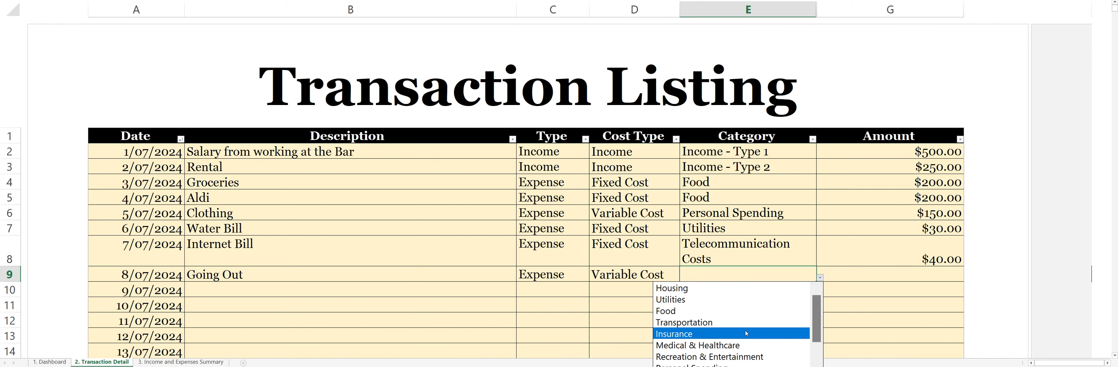
left_click(739, 310)
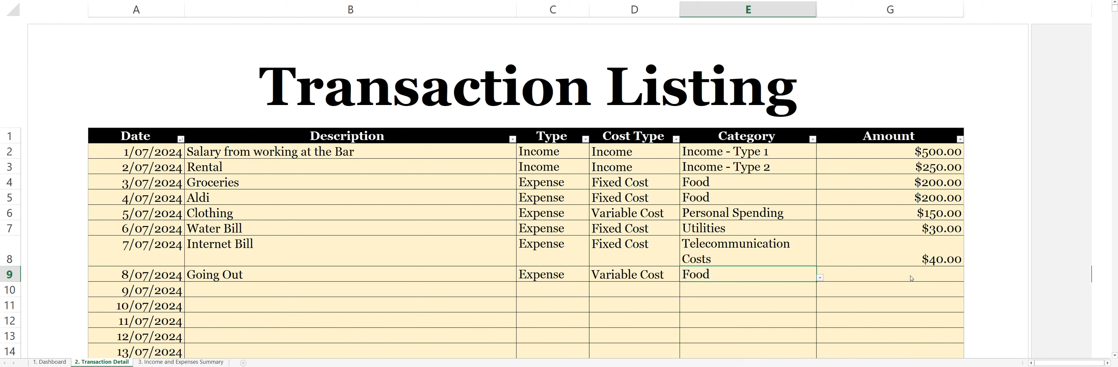
left_click(947, 272)
type("100")
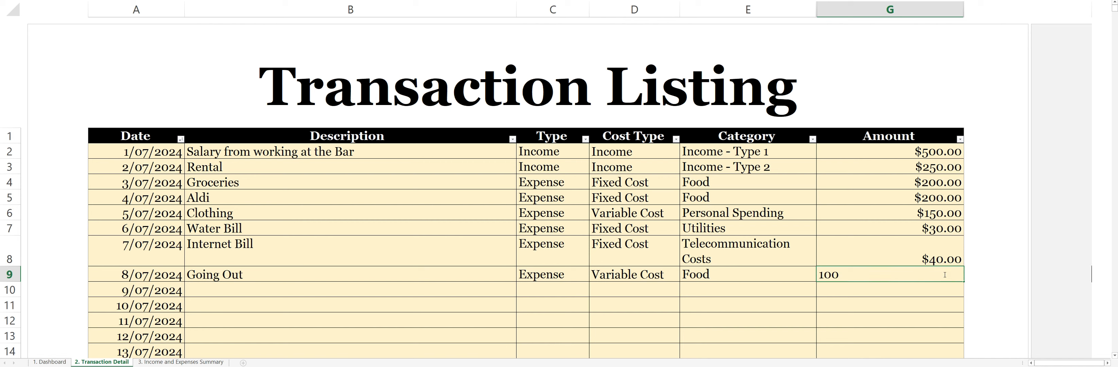
left_click(259, 289)
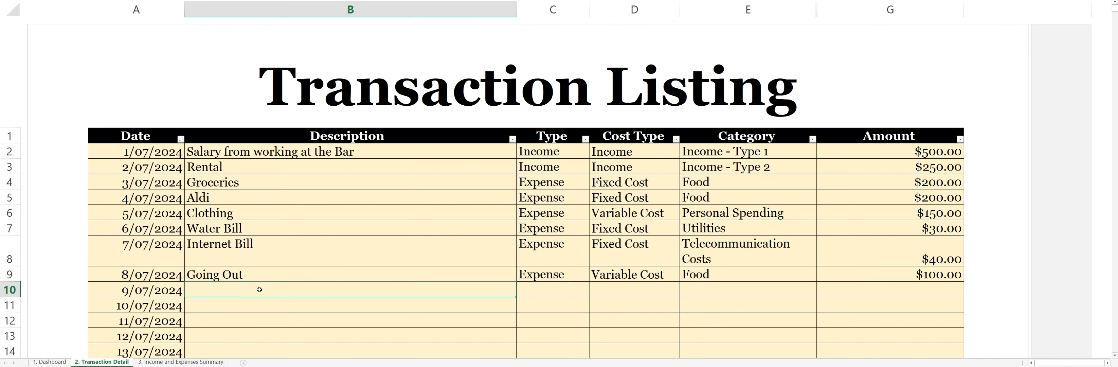
left_click(782, 294)
left_click(820, 293)
left_click(820, 293)
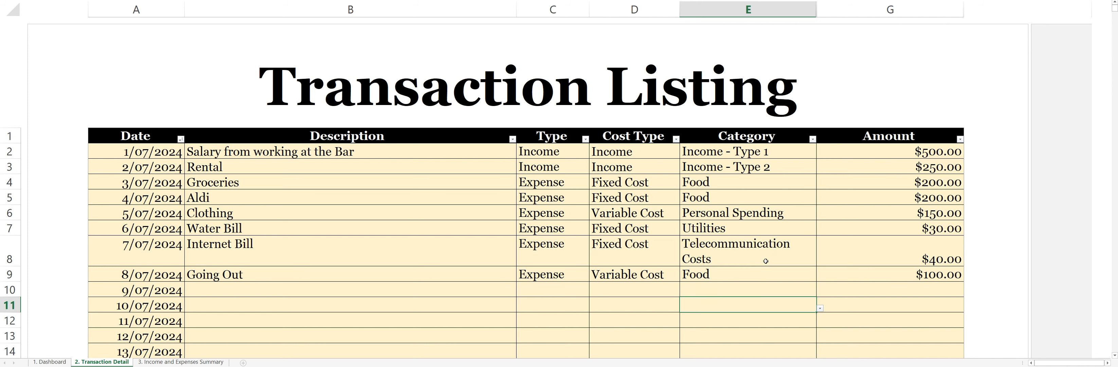
left_click(793, 274)
left_click(819, 277)
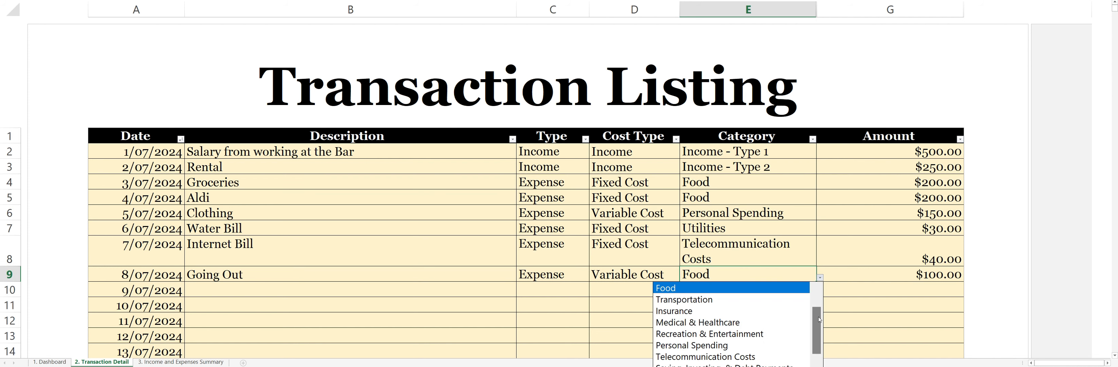
left_click(286, 287)
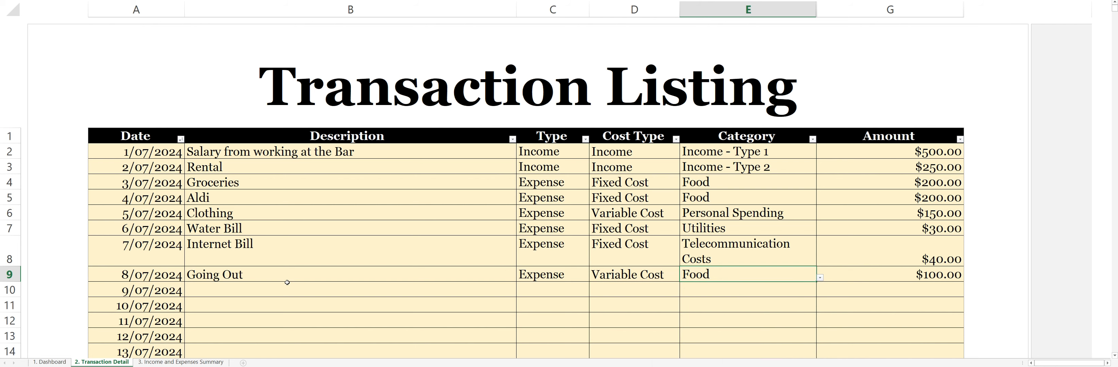
Describe the 9/07/2024 transaction as "Health Insurance" and the 10/07/2024 transaction as "Car Insurance".
left_click(286, 290)
type("Health Insurance")
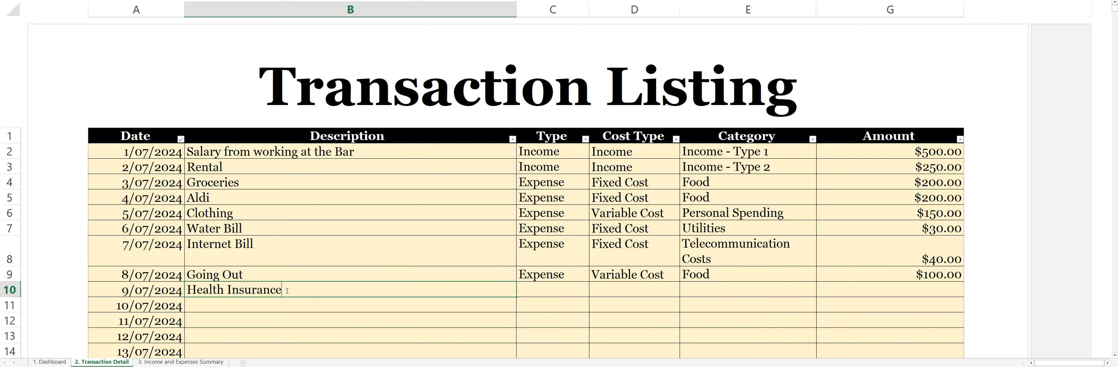
key("Return")
type("Car Insru")
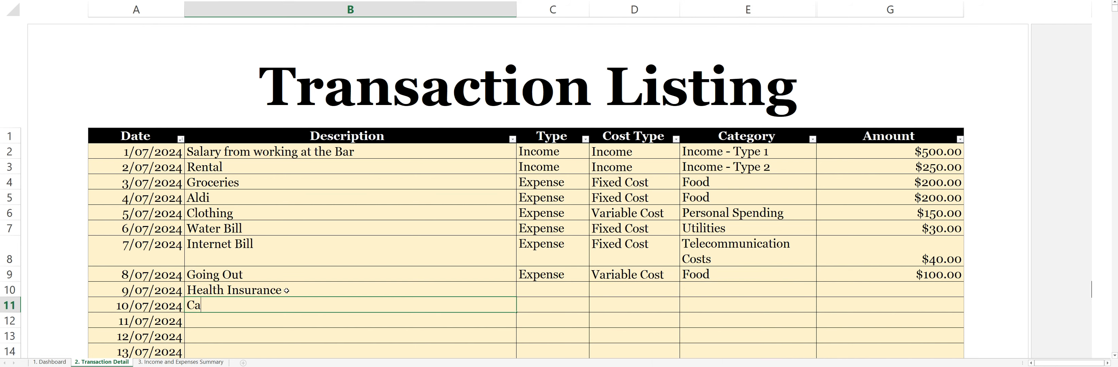
key("BackSpace")
key("BackSpace")
type("urance")
Set the type of both the Health Insurance and Car Insurance transactions to Expense.
left_click(560, 289)
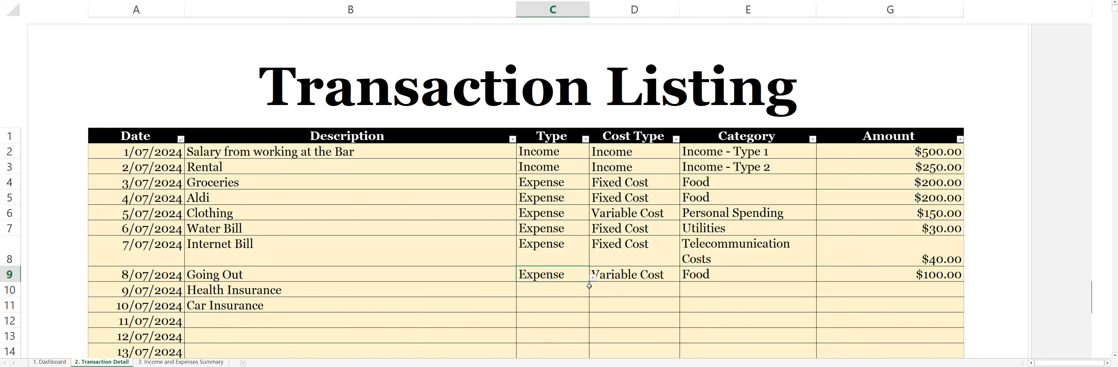
left_click(592, 293)
left_click(564, 314)
left_click(581, 305)
left_click(593, 308)
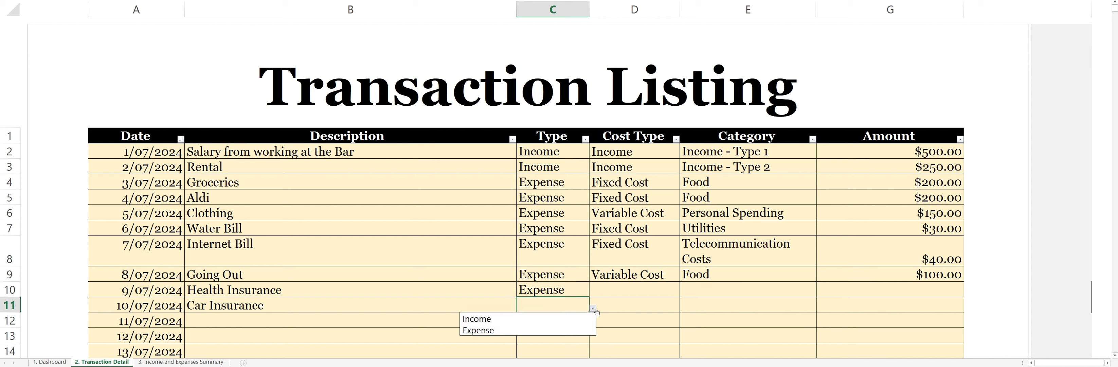
left_click(482, 332)
Set the cost type of both the Health Insurance and Car Insurance transactions to Fixed Cost.
left_click(633, 289)
left_click(683, 293)
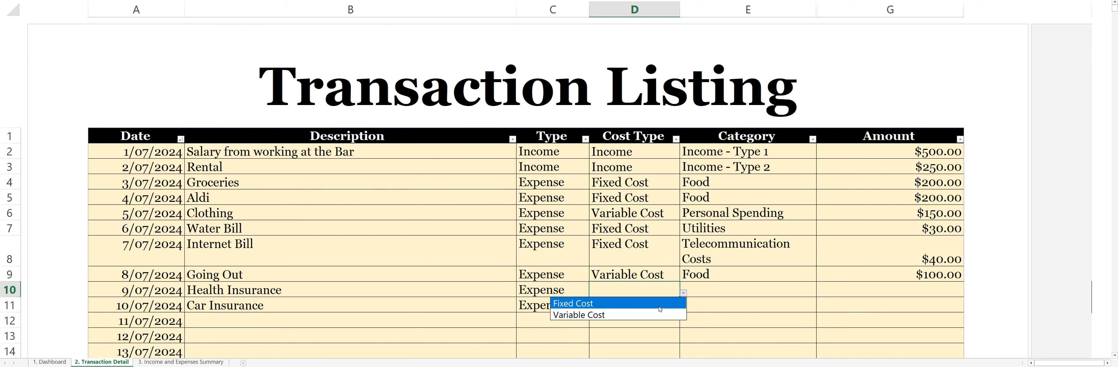
left_click(656, 315)
left_click(683, 294)
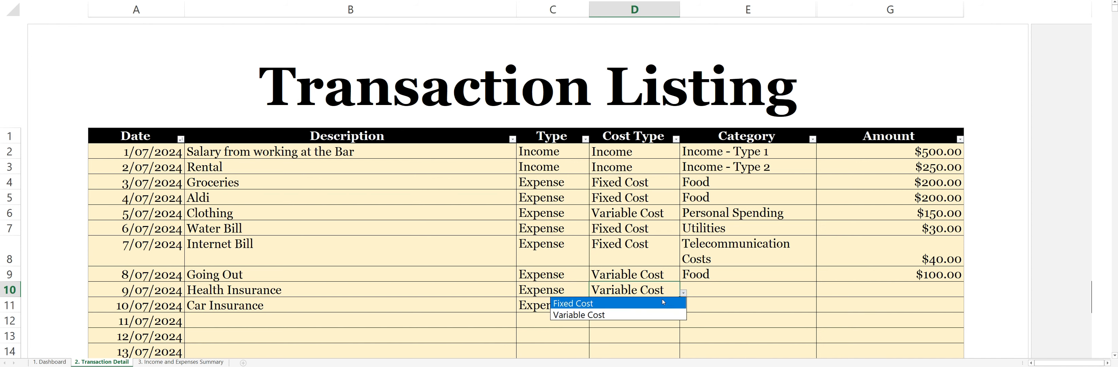
left_click(666, 310)
left_click(683, 294)
left_click(662, 302)
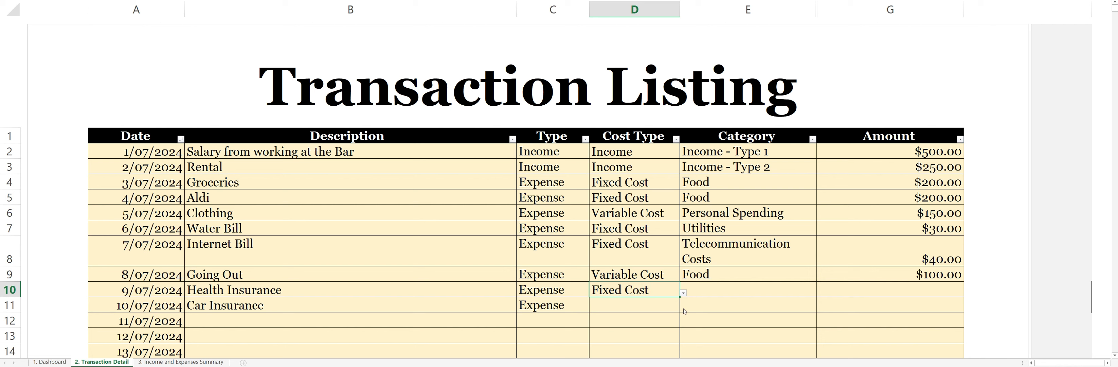
left_click(664, 306)
left_click(683, 308)
left_click(663, 316)
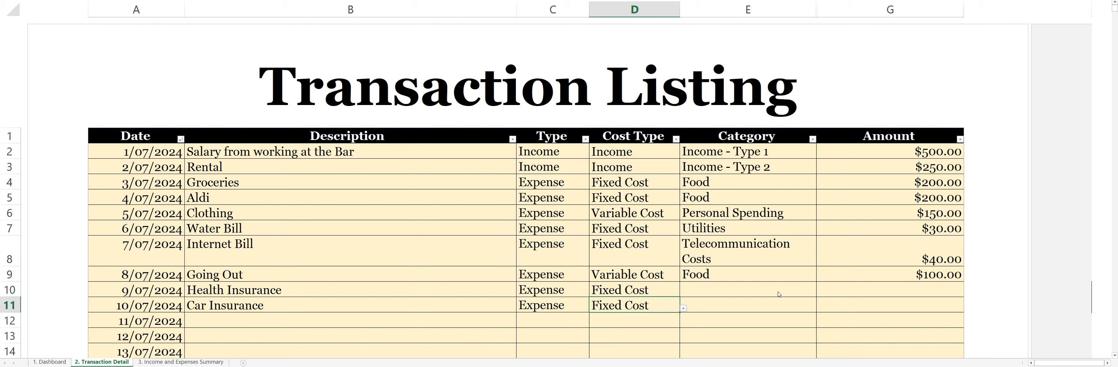
Set the Health Insurance transaction's category to Medical & Healthcare and the Car Insurance transaction's category to Insurance.
left_click(798, 291)
left_click(820, 293)
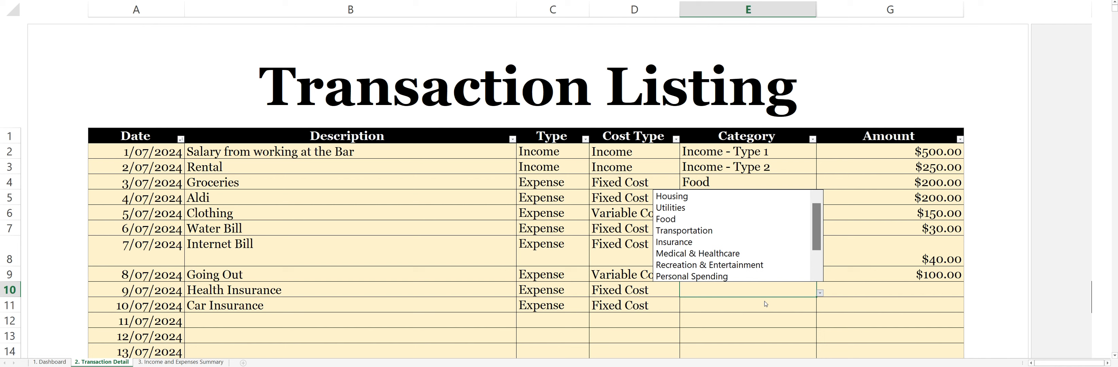
left_click(742, 253)
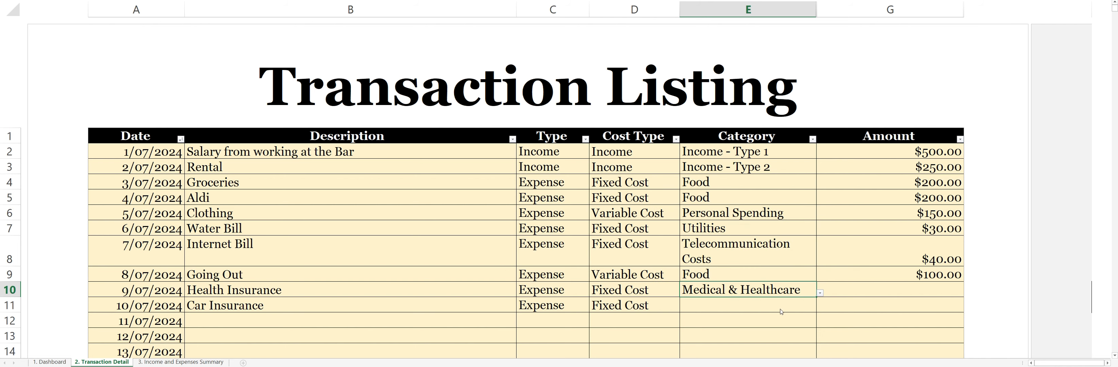
left_click(807, 305)
left_click(819, 308)
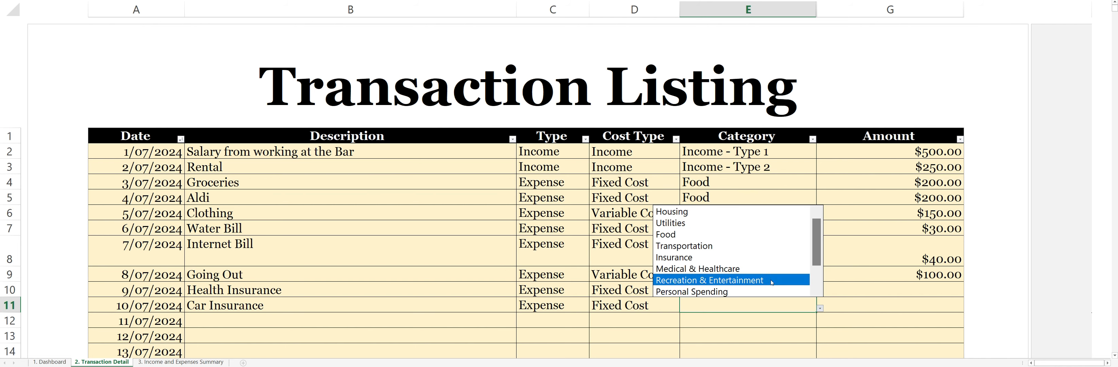
left_click(763, 268)
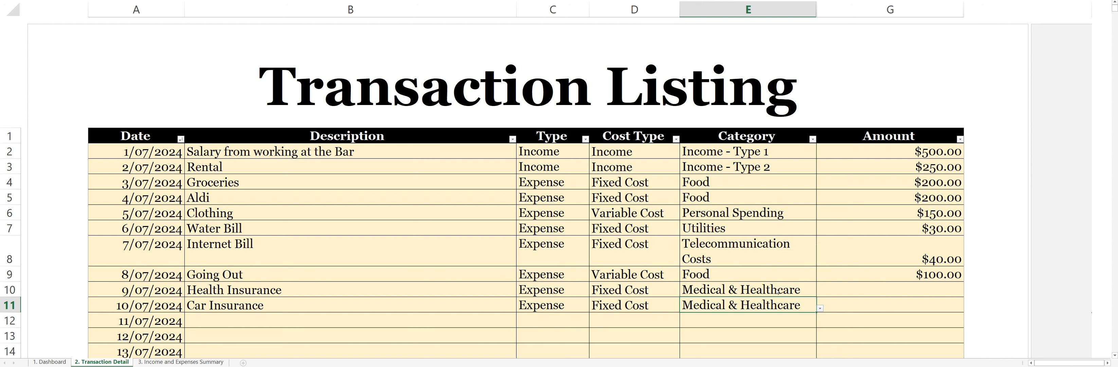
left_click(820, 308)
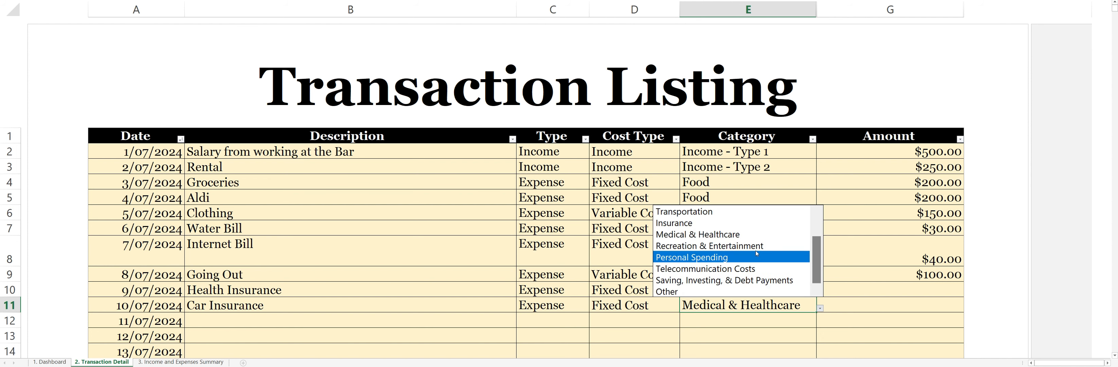
left_click(743, 222)
Set the amounts of the Health Insurance and Car Insurance transactions to 100 each.
left_click(881, 287)
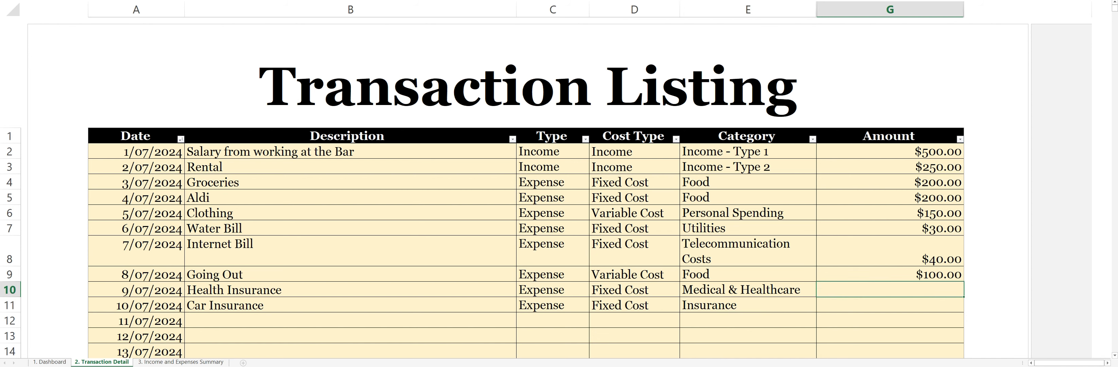
type("100")
key("Return")
type("100")
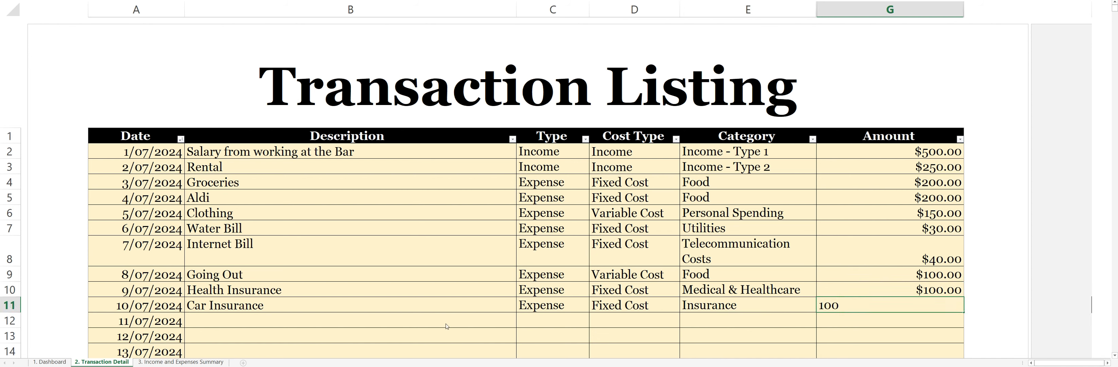
Describe the 11/07/2024 transaction as "Fix the shed".
left_click(352, 322)
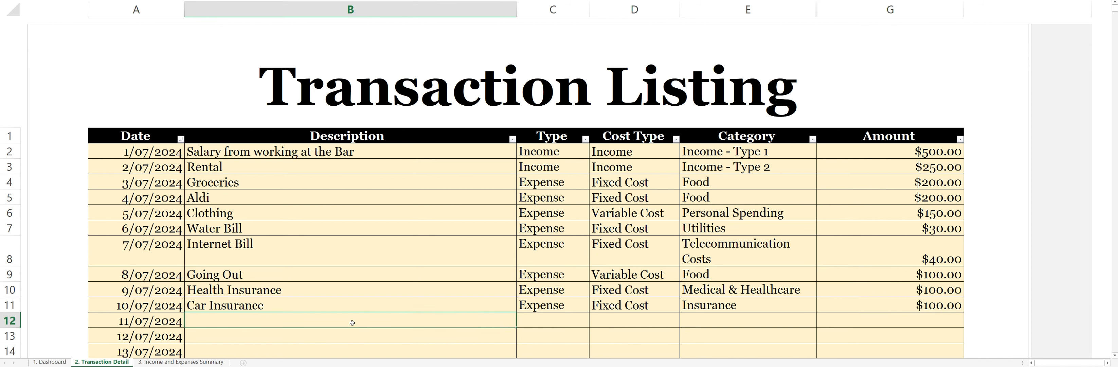
type("Fix the shed")
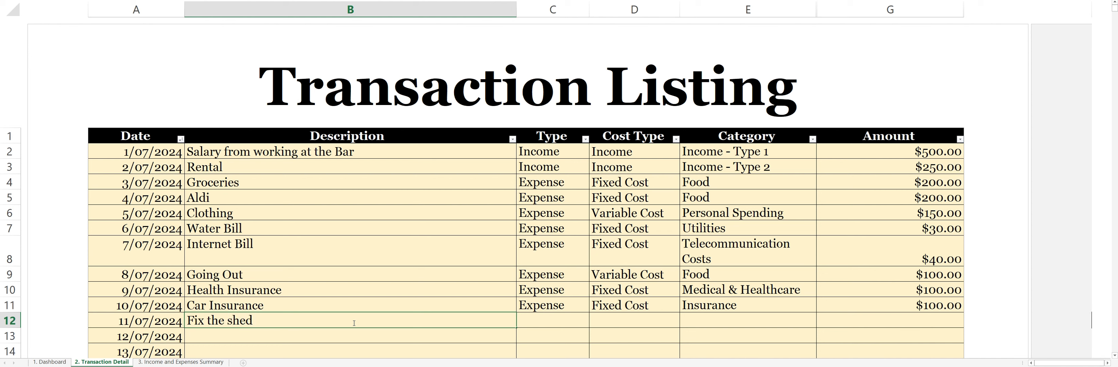
key("Tab")
Set the Fix the shed transaction's type to Expense and its cost type to Variable Cost.
left_click(593, 323)
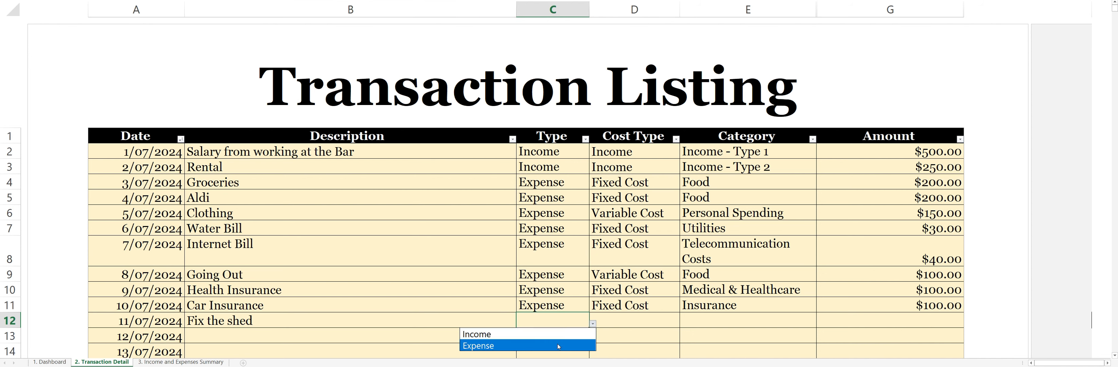
left_click(557, 345)
key("Tab")
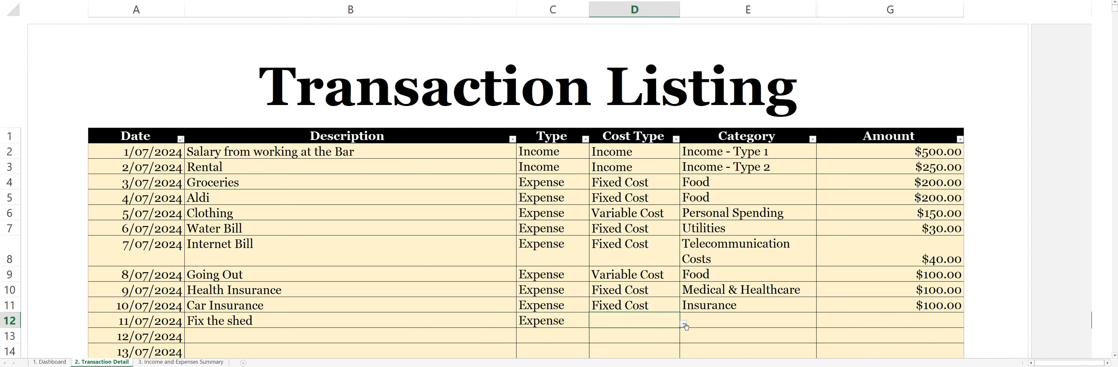
left_click(684, 324)
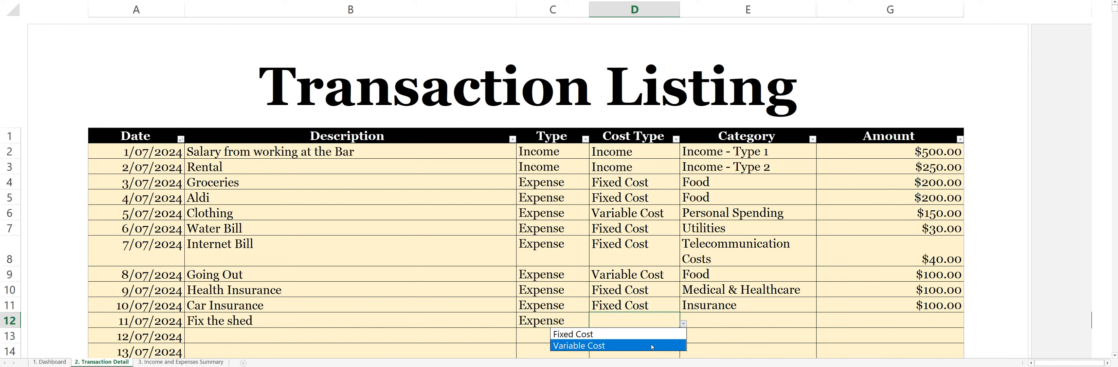
left_click(650, 345)
Set the Fix the shed transaction's category to Other and its amount to 50.
key("Tab")
left_click(819, 323)
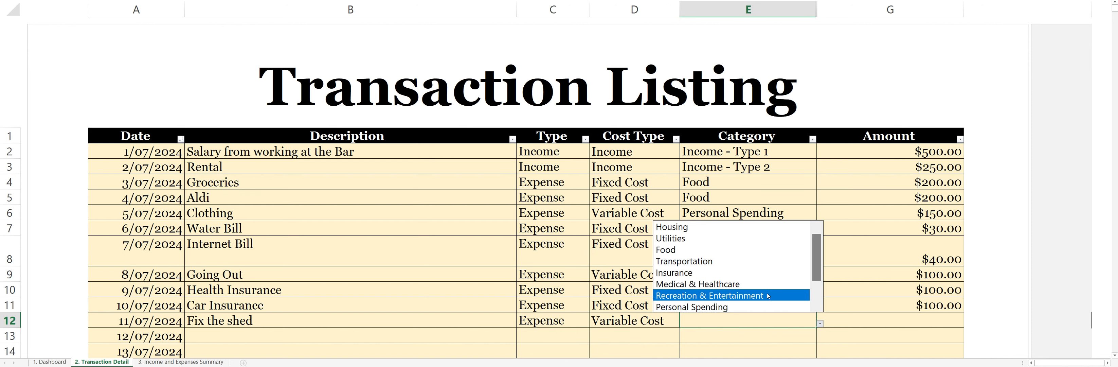
scroll(817, 273, "down", 3)
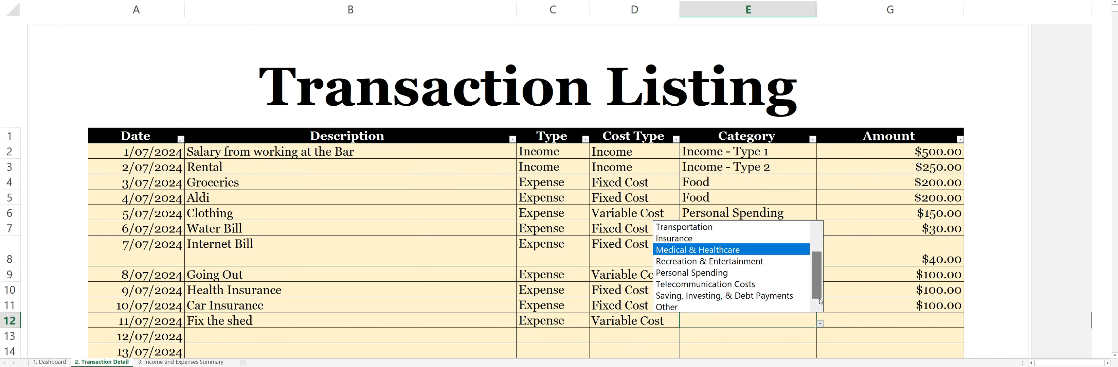
left_click(724, 302)
left_click(886, 320)
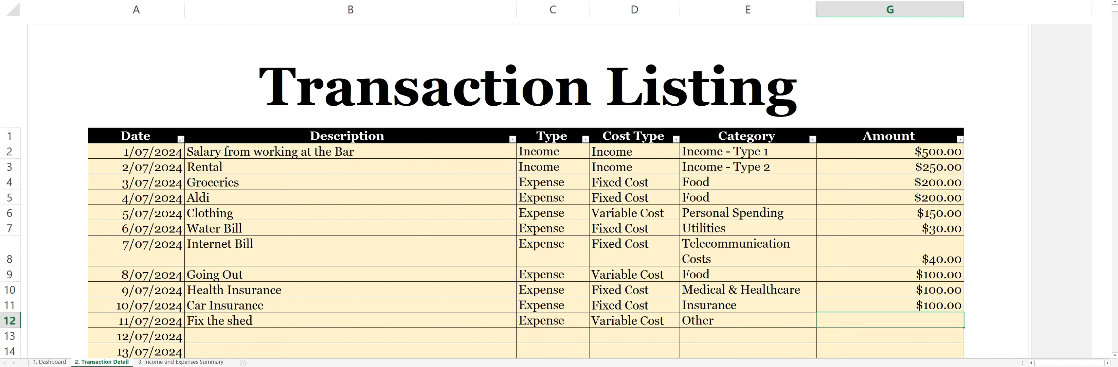
type("50")
key("Return")
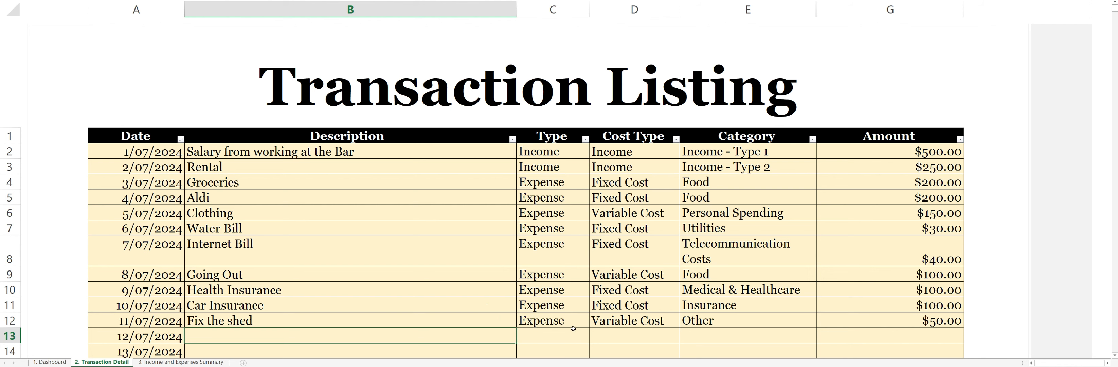
Describe the 12/07/2024 transaction as "Basketball Session".
left_click(558, 332)
left_click(369, 336)
type("Basketball Session")
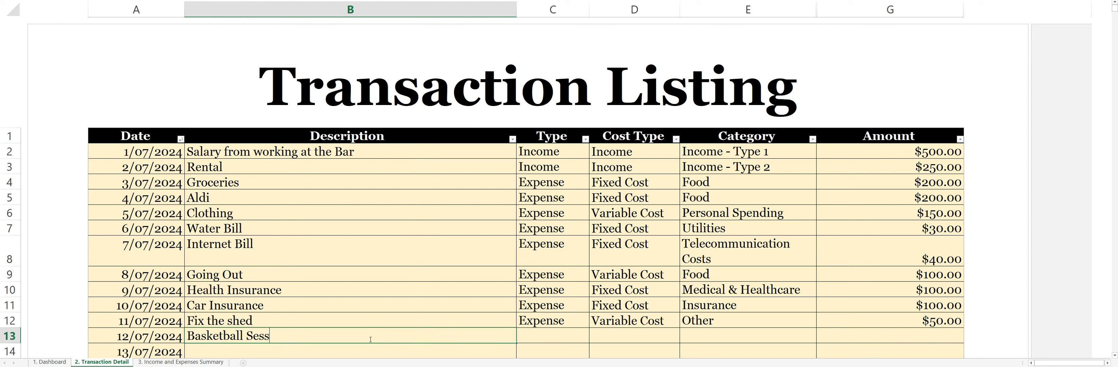
Set the Basketball Session transaction's type to Expense and its cost type to Variable Cost.
left_click(575, 336)
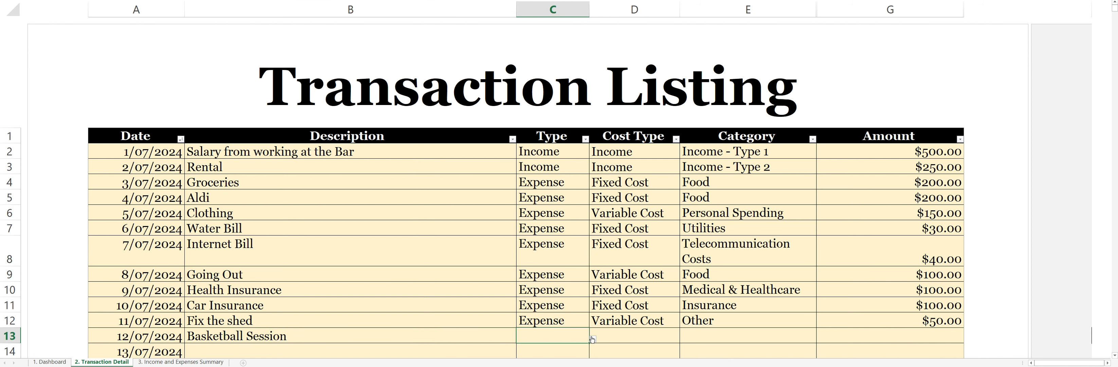
left_click(592, 338)
left_click(490, 360)
left_click(660, 336)
left_click(683, 338)
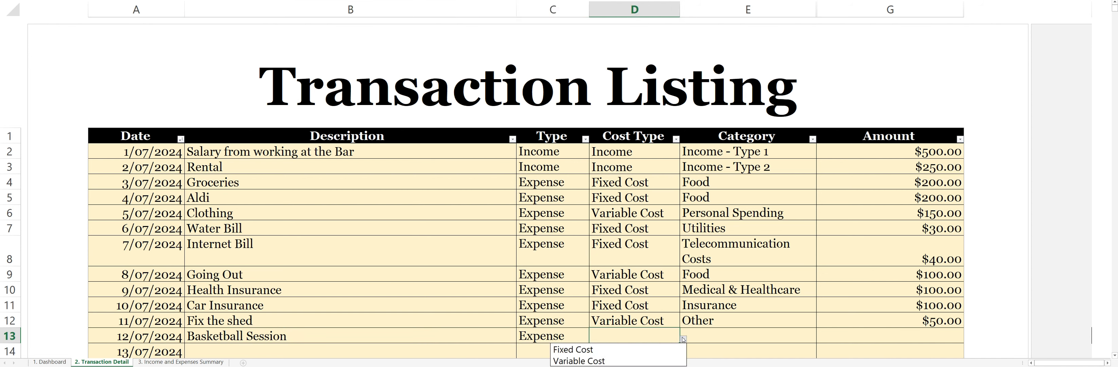
left_click(577, 361)
Set the Basketball Session transaction's category to Personal Spending and its amount to 15.
left_click(735, 337)
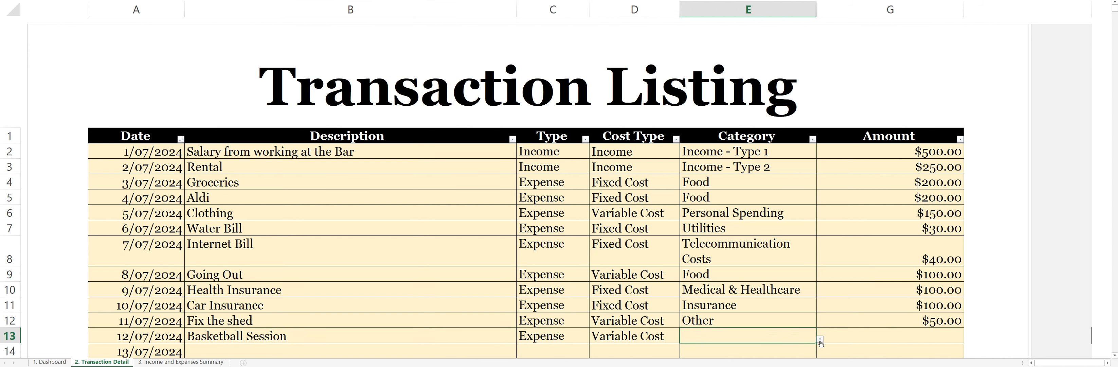
left_click(819, 338)
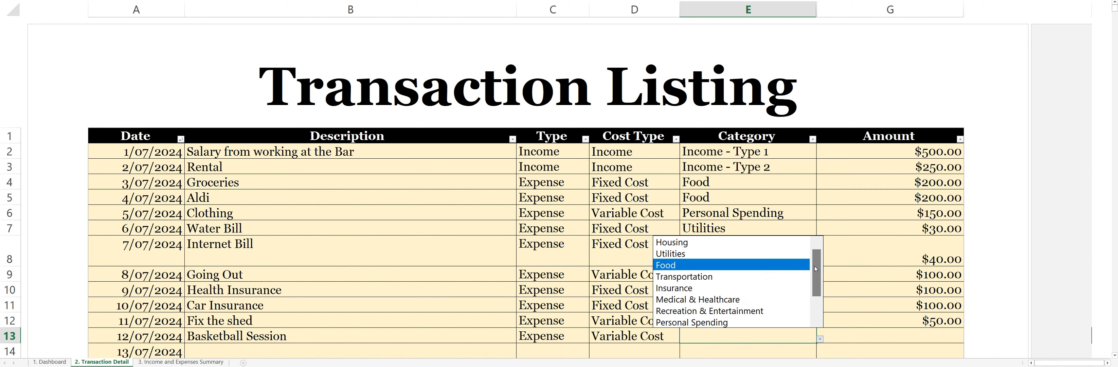
left_click_drag(814, 265, 813, 297)
left_click(703, 287)
left_click(914, 337)
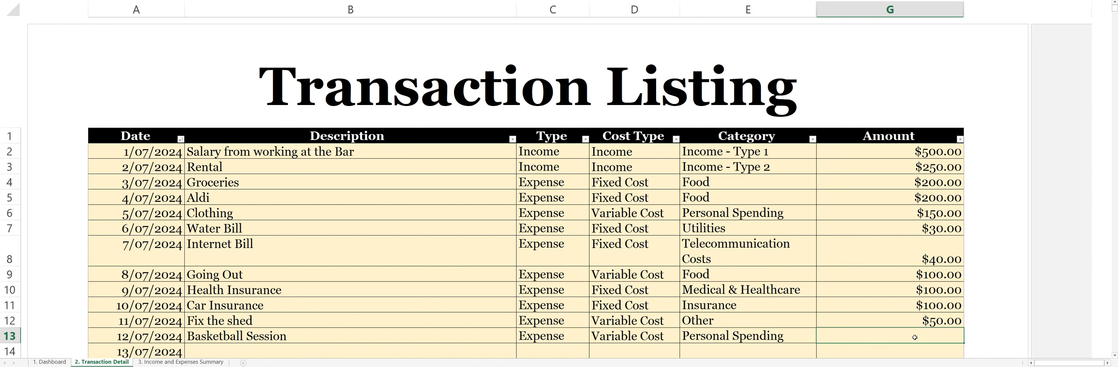
type("15")
Describe the 13/07/2024 transaction as "Groceries" and set its type to Expense.
left_click(271, 355)
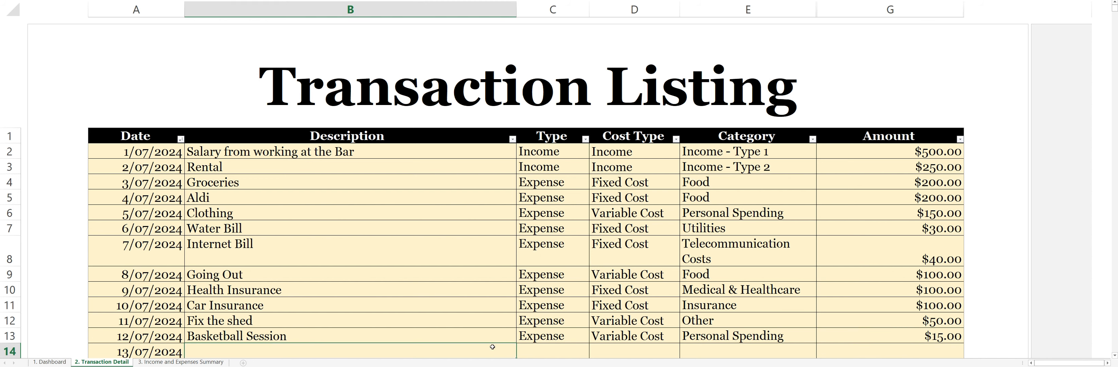
type("Groceries")
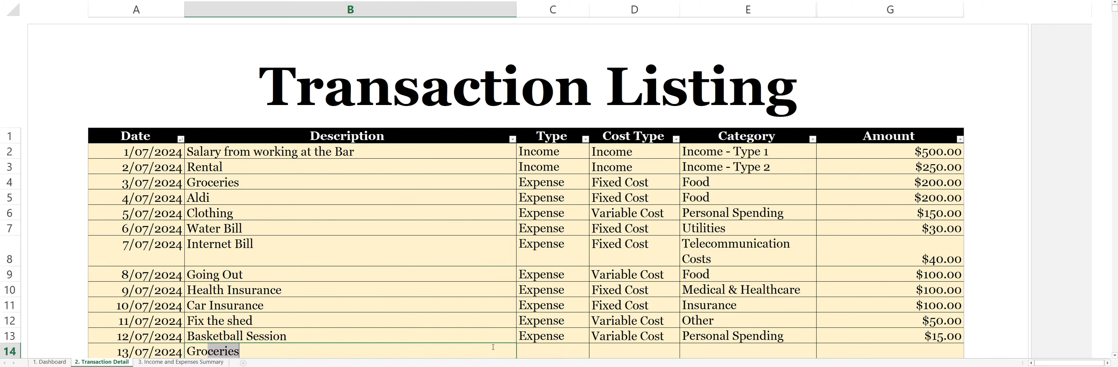
left_click(563, 348)
left_click(592, 354)
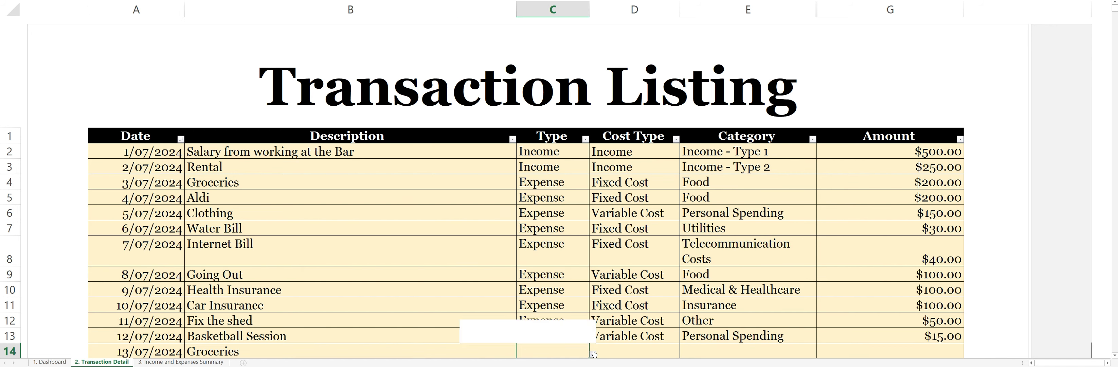
left_click(551, 338)
Set the 13/07/2024 Groceries transaction's cost type to Fixed Cost and its category to Food.
left_click(636, 350)
left_click(682, 354)
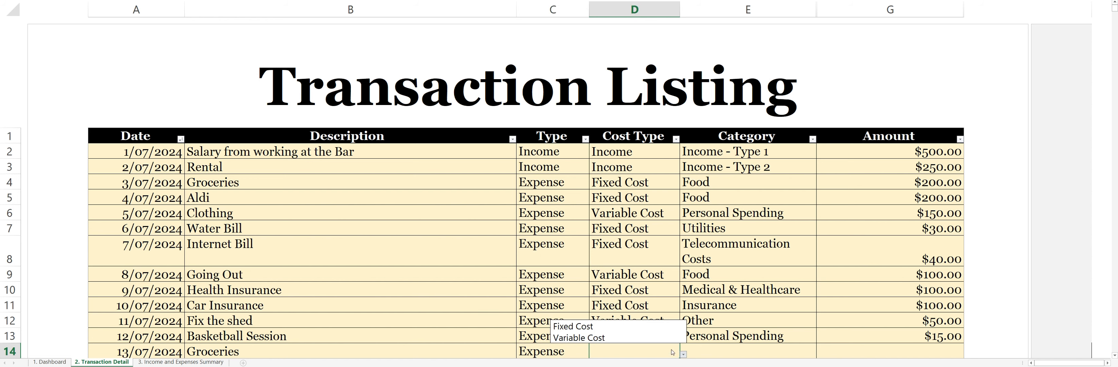
left_click(573, 326)
left_click(811, 353)
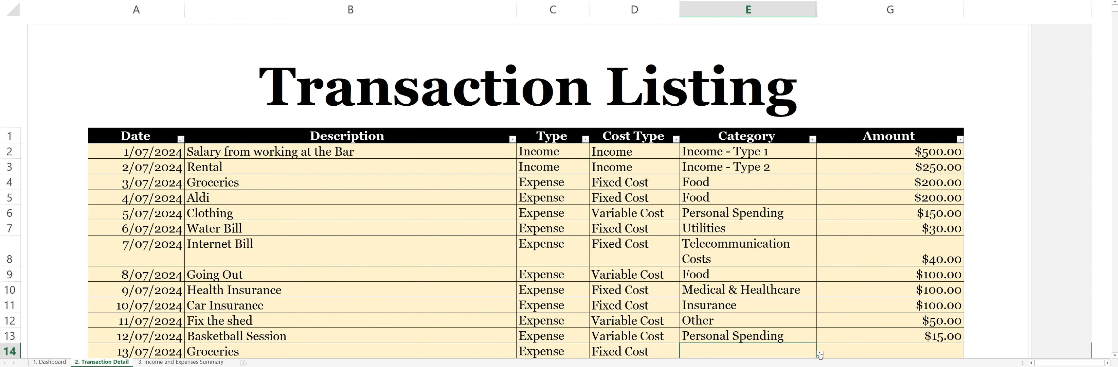
left_click(819, 354)
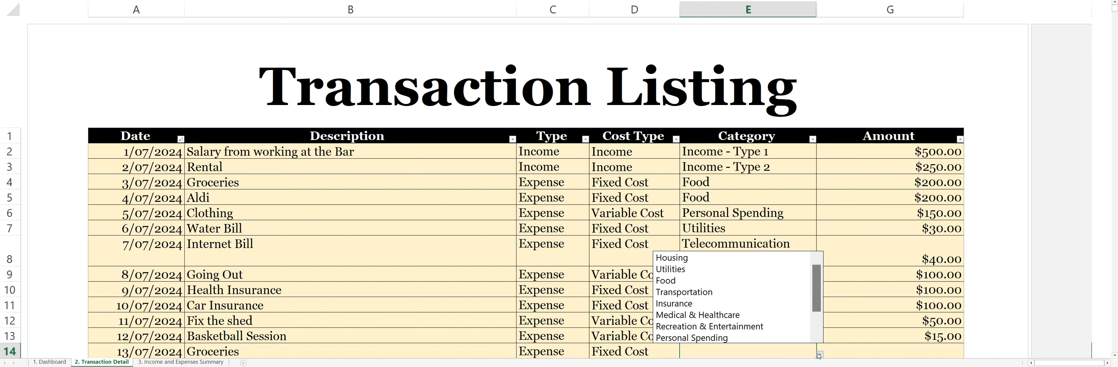
left_click(737, 282)
Enter an amount of 200 for the 13/07/2024 Groceries transaction.
left_click(905, 345)
type("200")
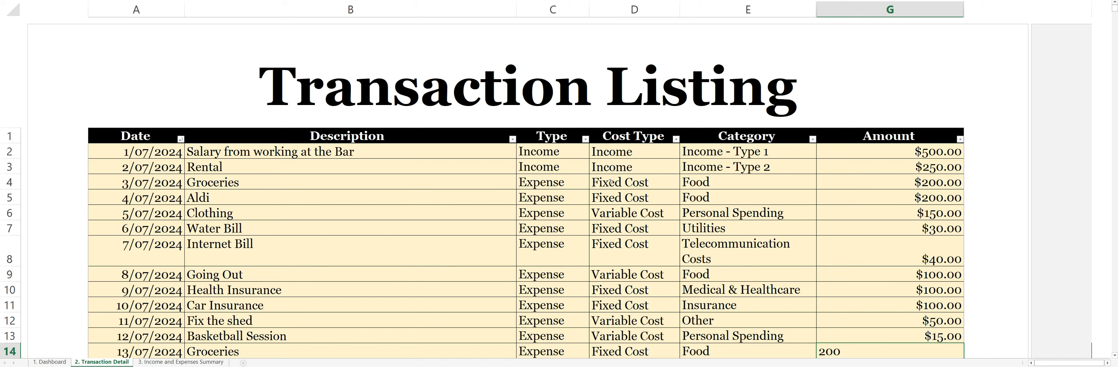
key("Return")
Examine the budgeted and actual amounts and charts for income, fixed costs and variable costs on the Dashboard sheet.
left_click(637, 179)
scroll(569, 172, "up", 3)
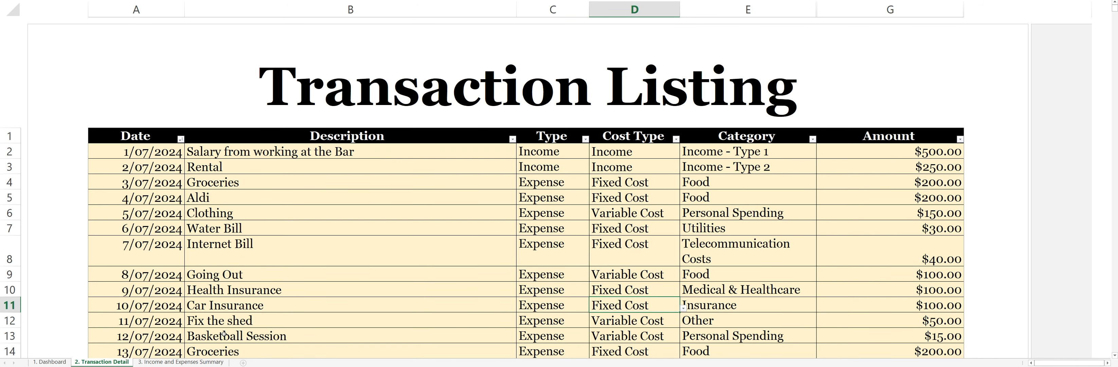
left_click(50, 362)
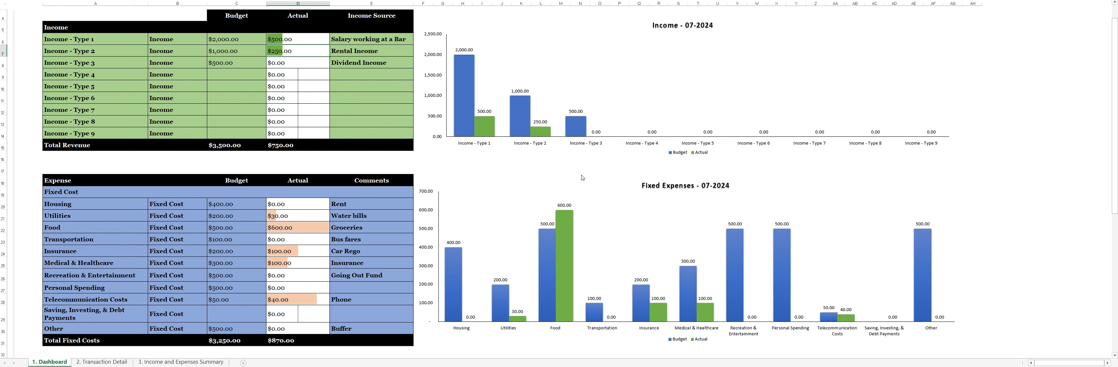
scroll(299, 227, "down", 7)
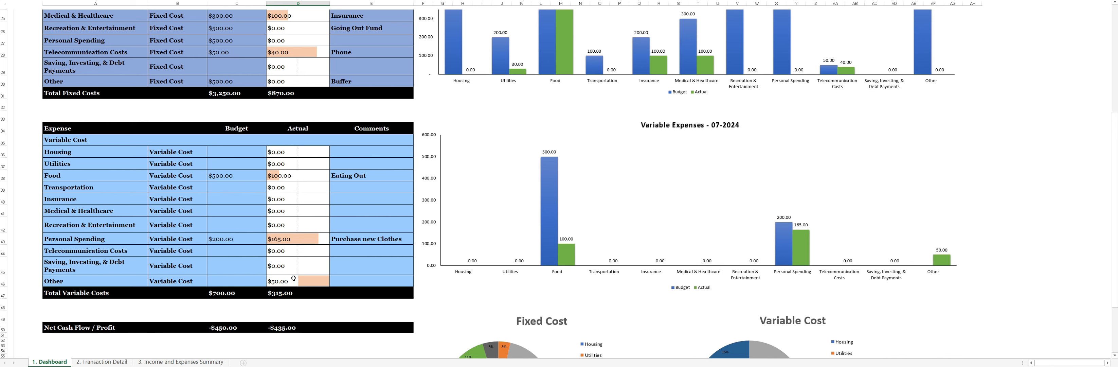
Check the "Fix the shed" transaction in Transaction Detail and set the Dashboard's Variable Cost budget for Other to 50.
left_click(111, 361)
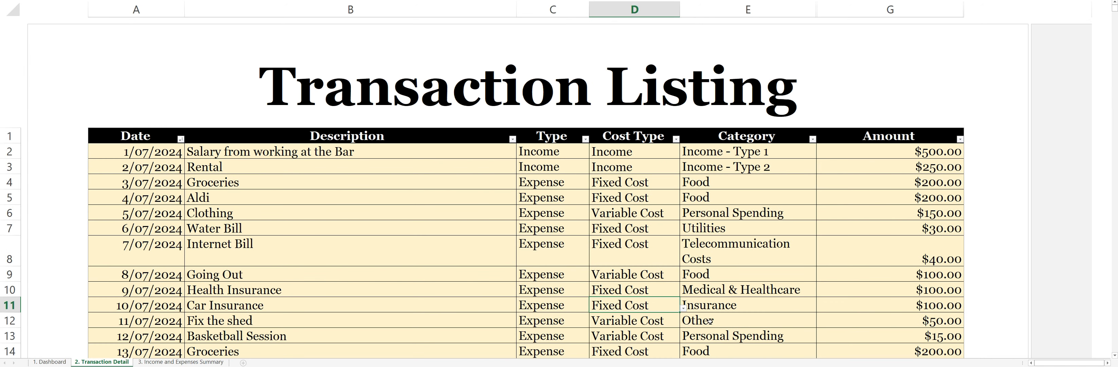
left_click(710, 321)
left_click_drag(152, 323, 889, 322)
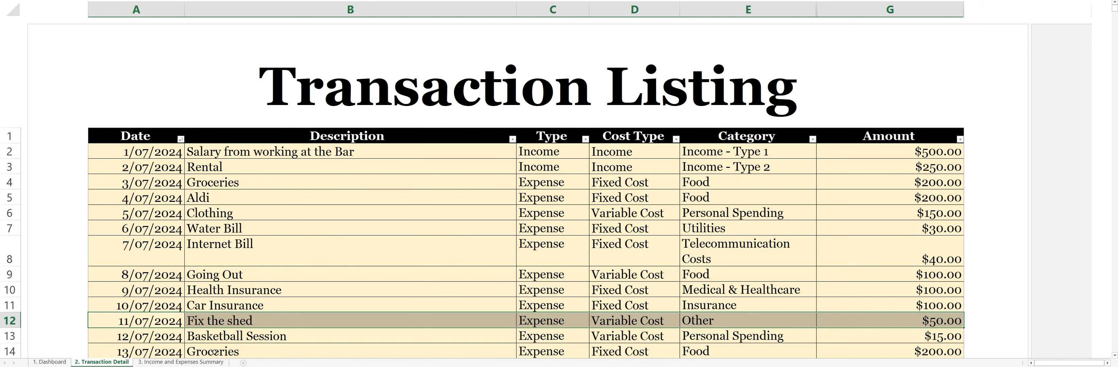
left_click(49, 362)
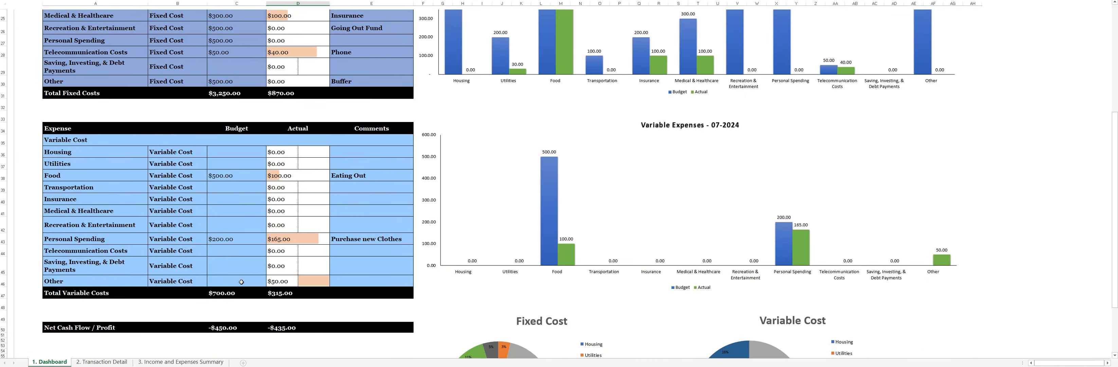
left_click(241, 282)
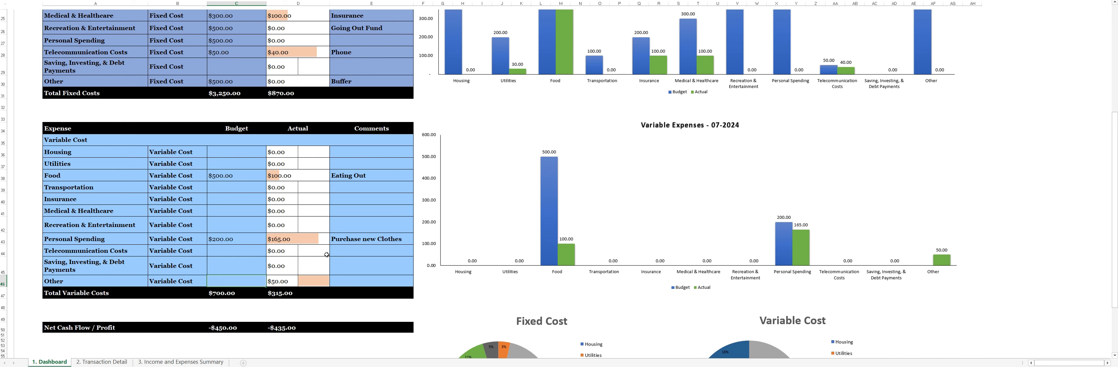
type("50")
key("Return")
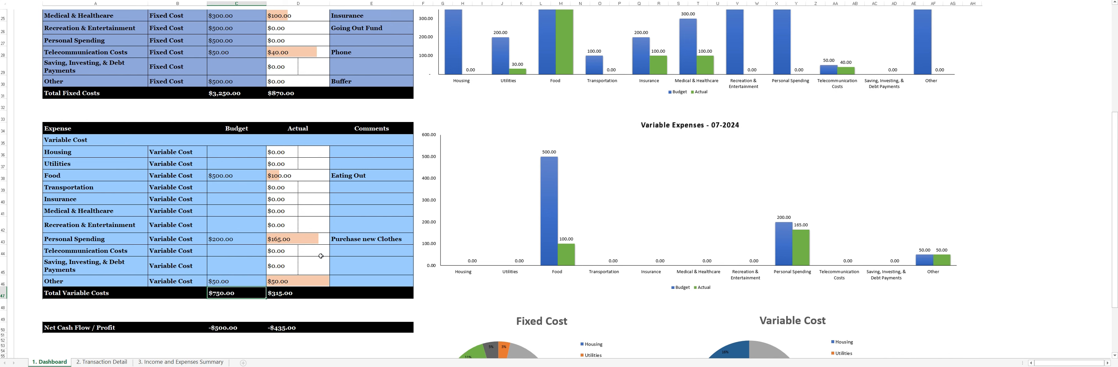
Examine the Dashboard's total revenue, fixed and variable cost totals, net cash flow, and the bar and pie charts.
scroll(237, 239, "up", 7)
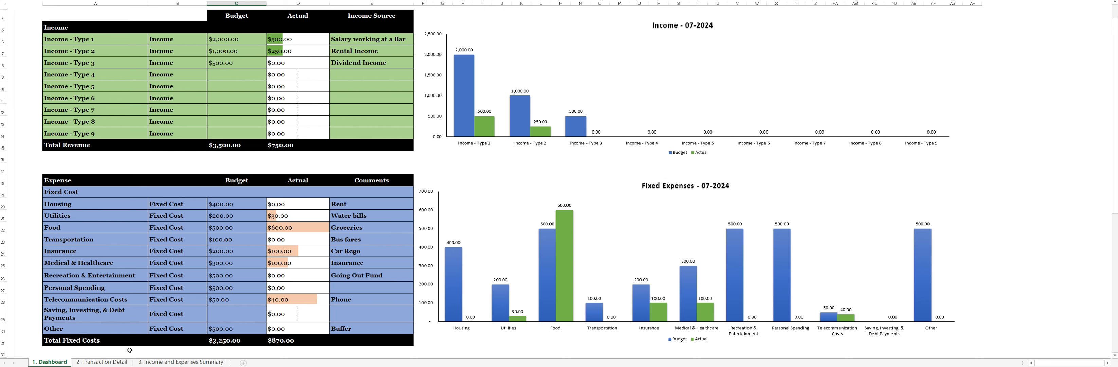
scroll(223, 241, "up", 2)
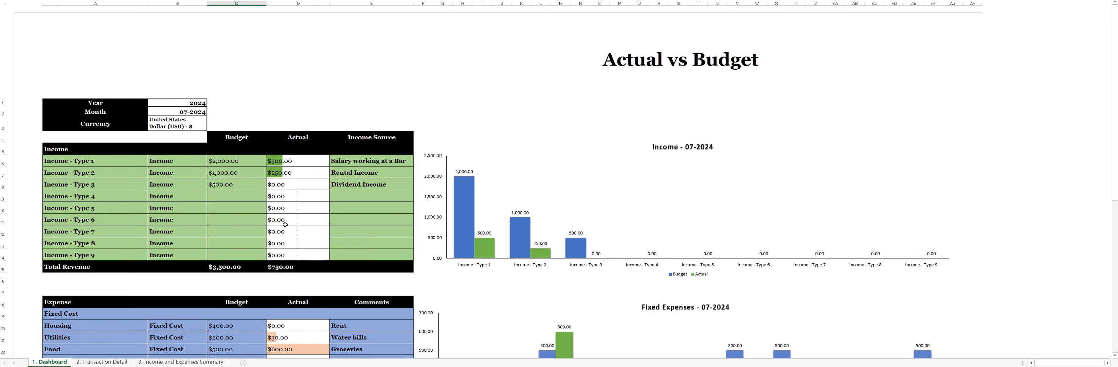
scroll(285, 224, "down", 2)
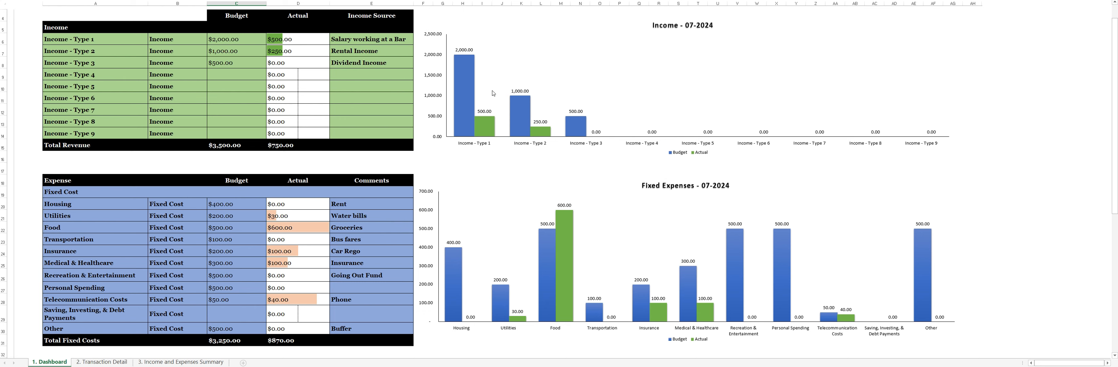
mouse_move(472, 107)
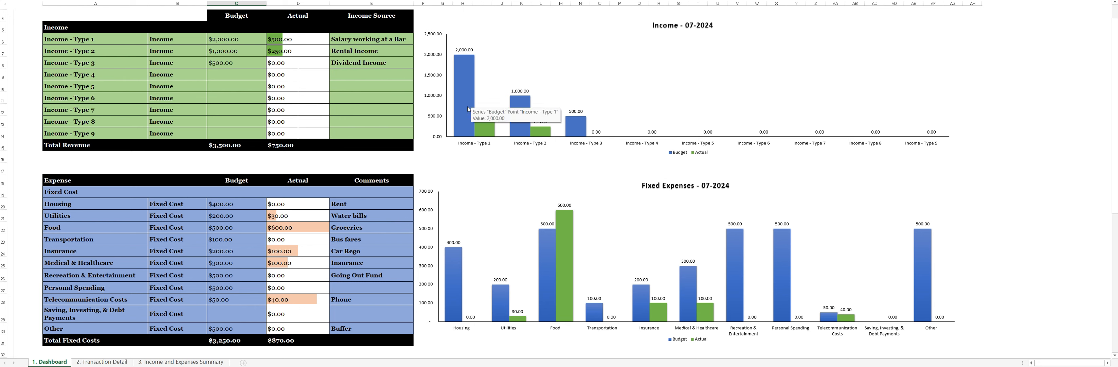
scroll(380, 182, "up", 2)
left_click(293, 267)
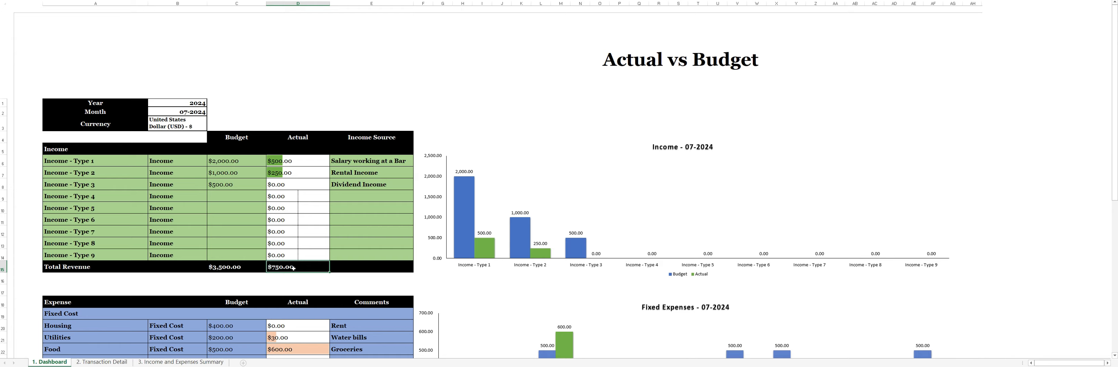
scroll(293, 268, "down", 9)
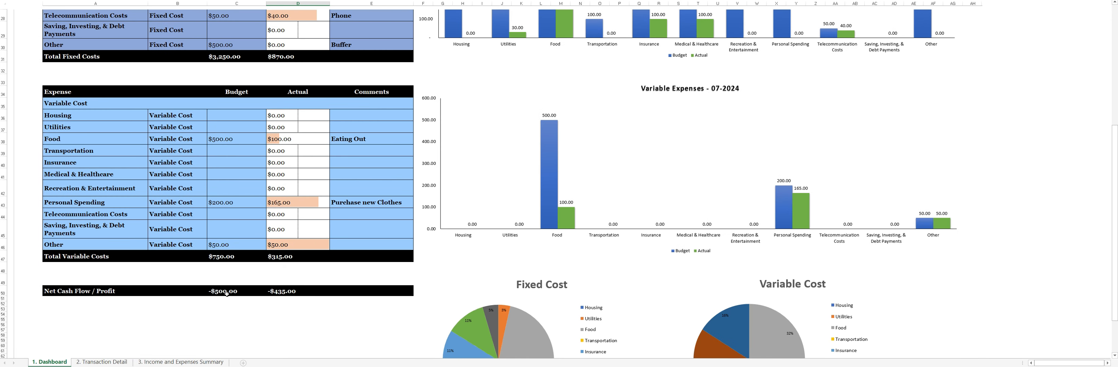
left_click(232, 292)
left_click(278, 290)
scroll(248, 291, "up", 5)
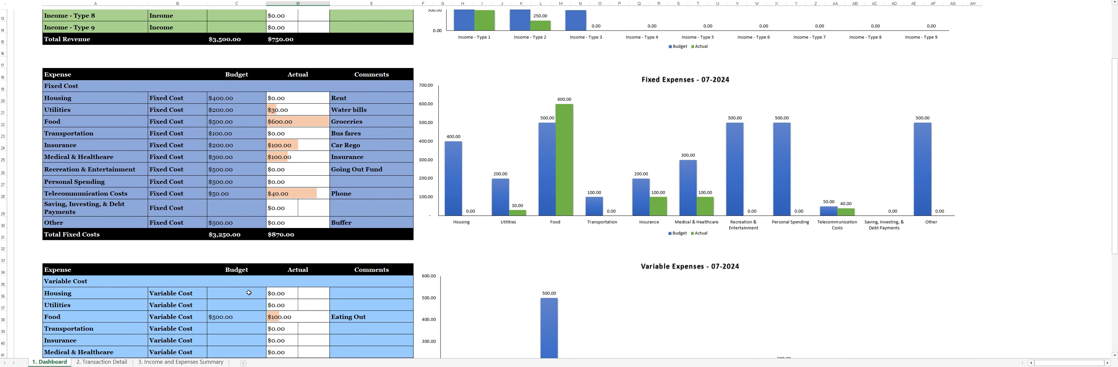
scroll(294, 118, "down", 5)
left_click(292, 55)
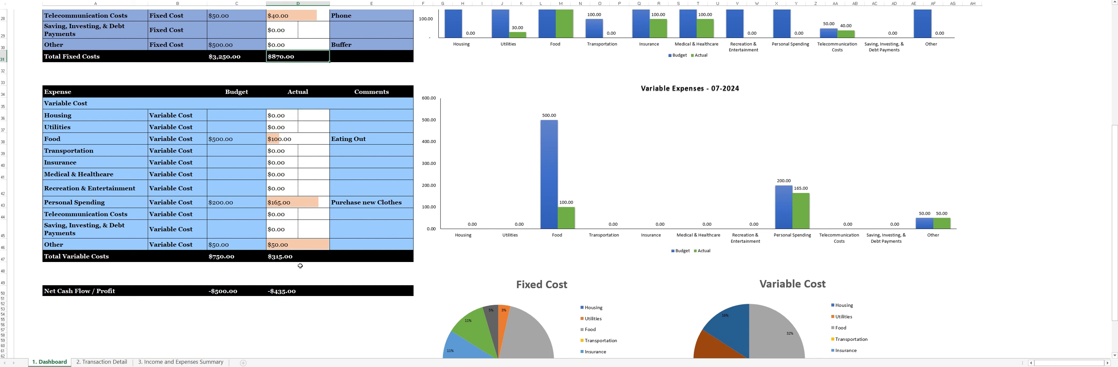
left_click(301, 255)
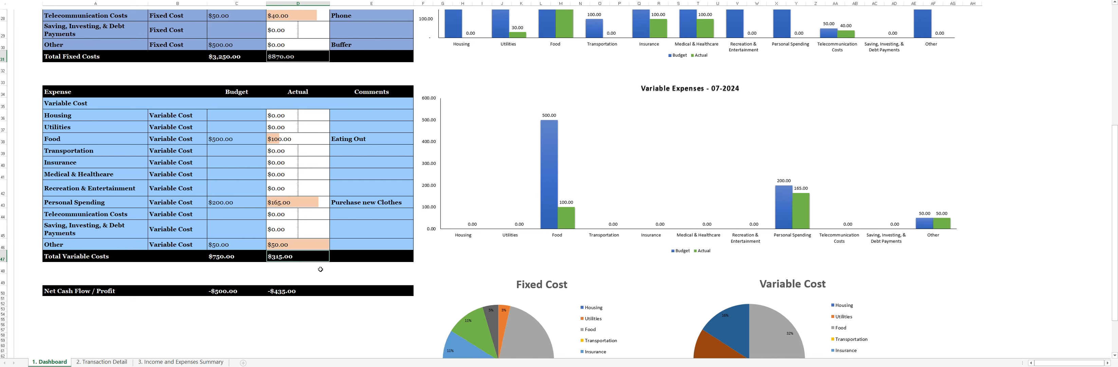
left_click(293, 291)
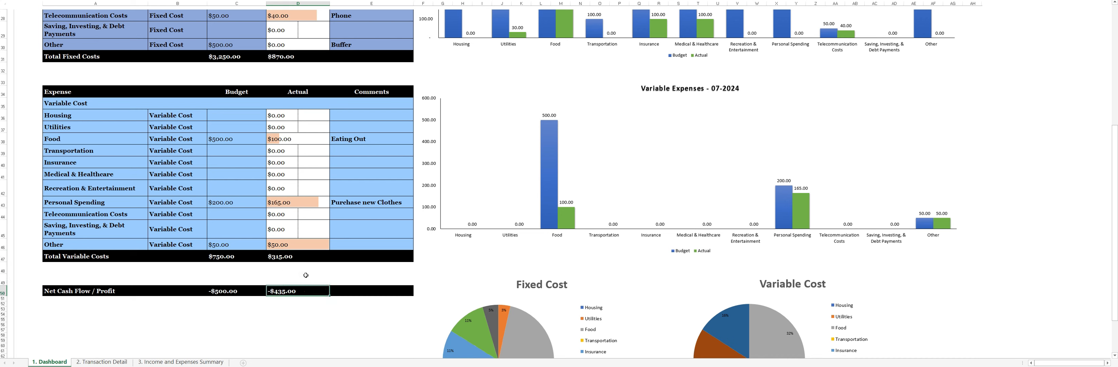
scroll(409, 257, "down", 4)
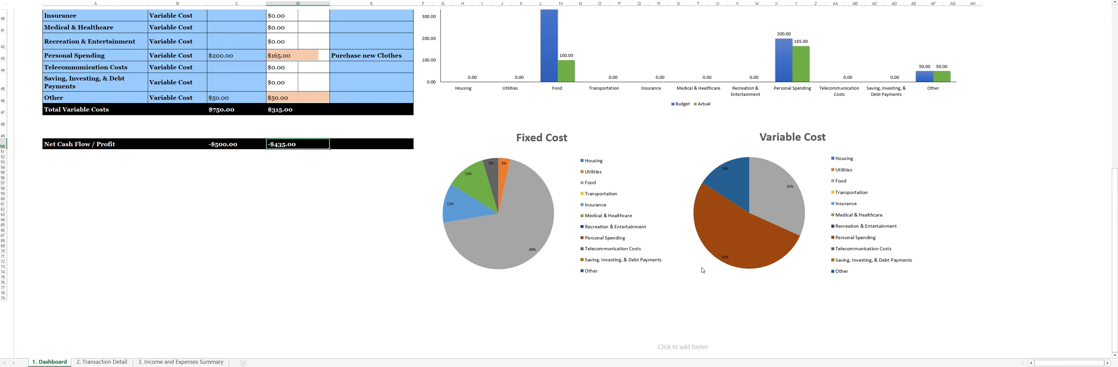
scroll(726, 255, "up", 15)
Change the date of the last Groceries transaction in Transaction Detail to 13/8/24 and clear the unused date below it.
left_click(103, 362)
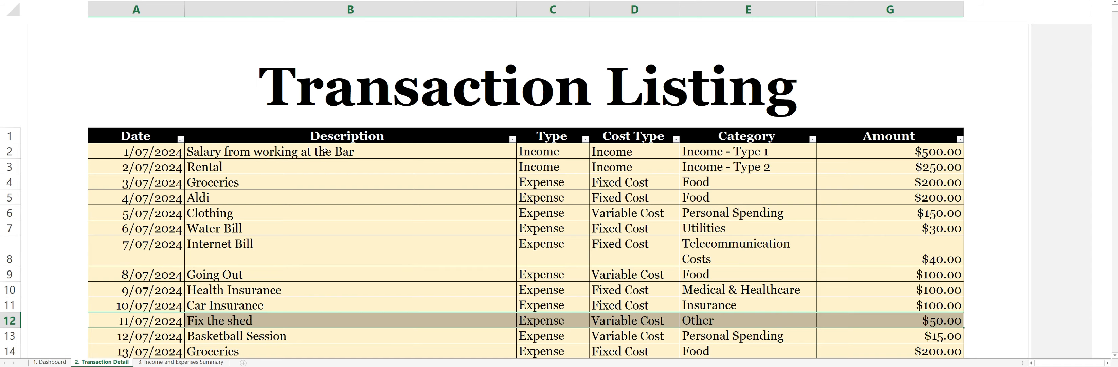
left_click(345, 198)
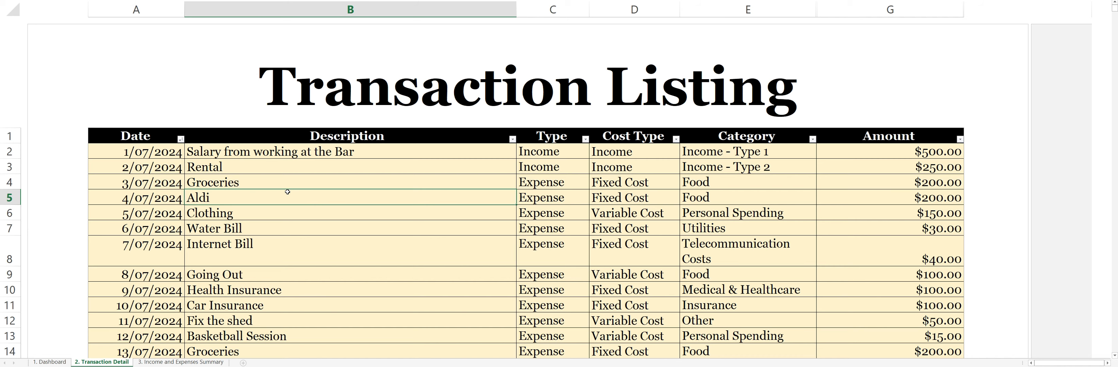
scroll(255, 195, "down", 1)
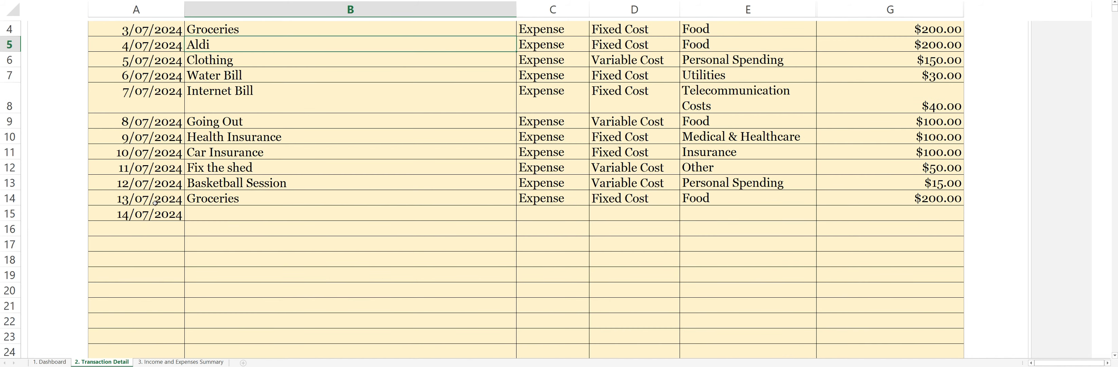
left_click(172, 202)
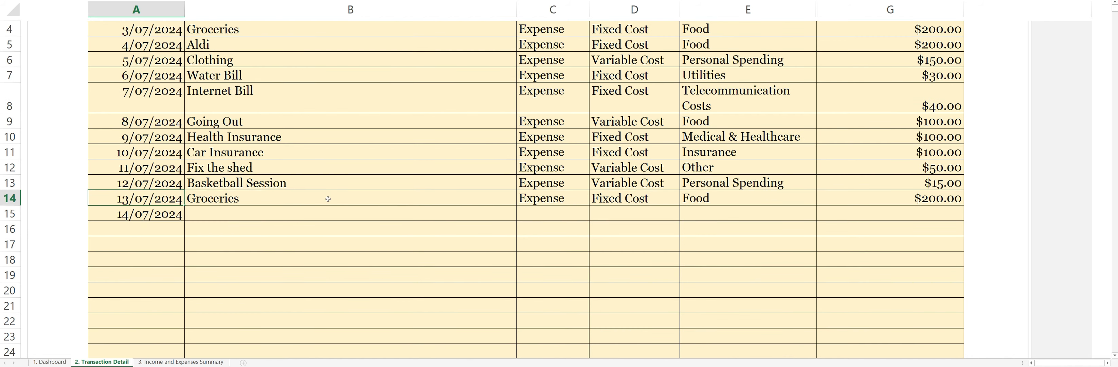
type("13/8/24")
key("Return")
key("Delete")
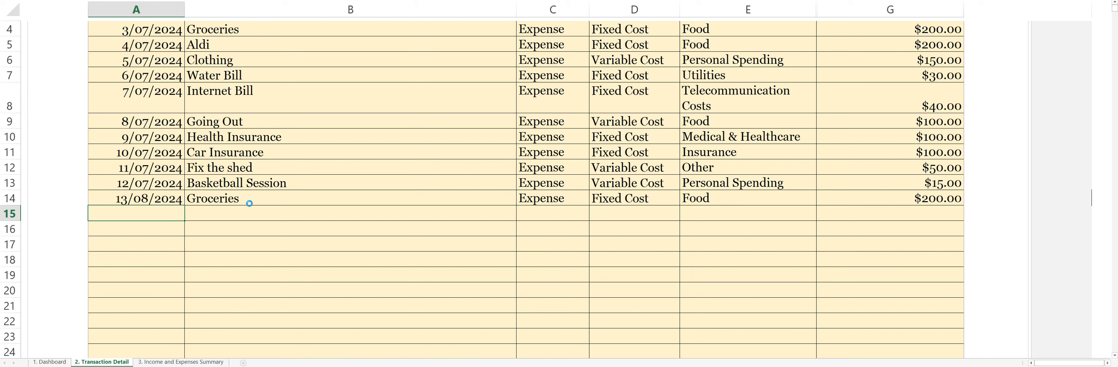
left_click(273, 195)
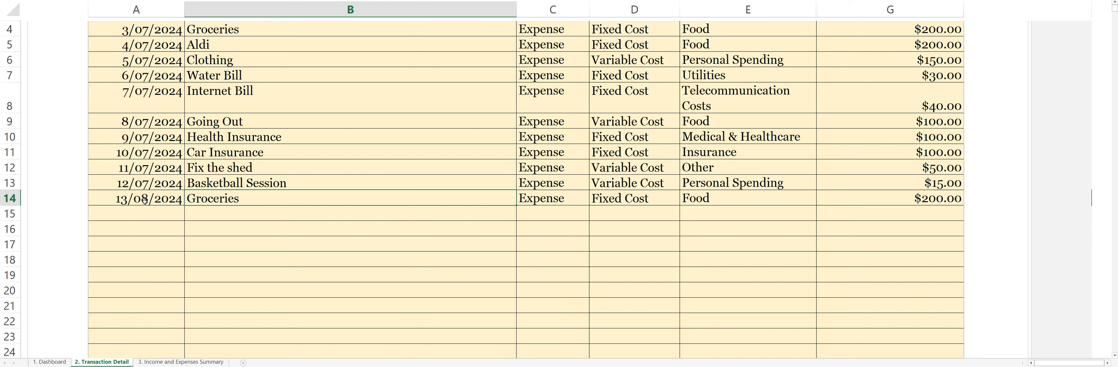
Examine the actual Food fixed cost, net cash flow and expense charts for 07-2024 on the Dashboard.
left_click(48, 362)
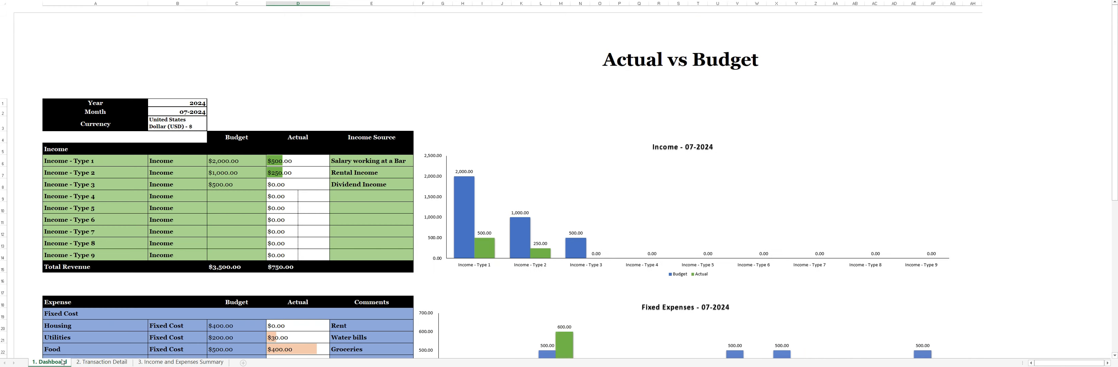
scroll(624, 251, "down", 4)
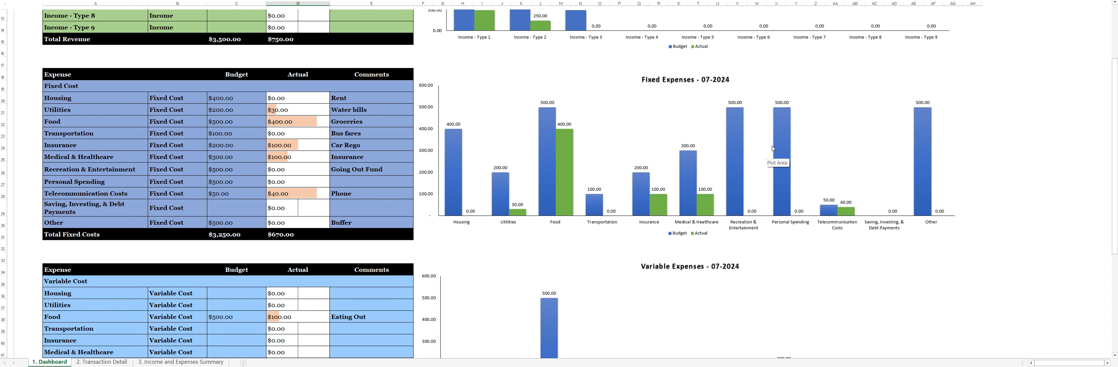
scroll(547, 175, "down", 4)
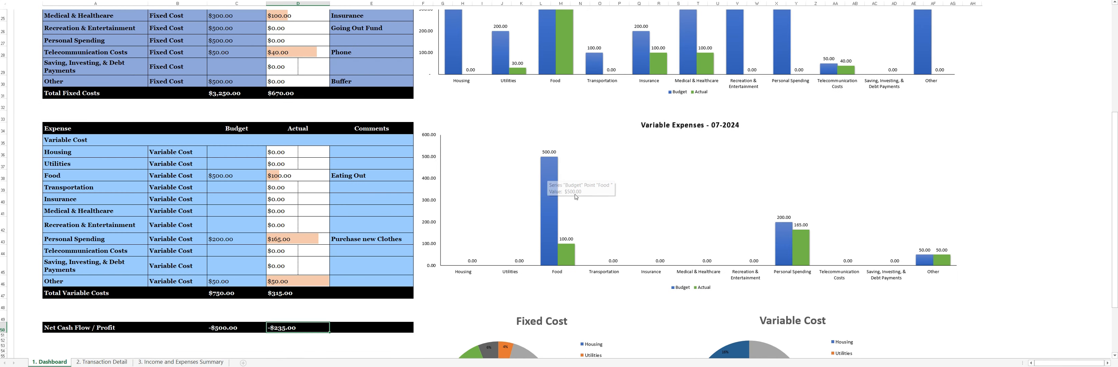
left_click(101, 361)
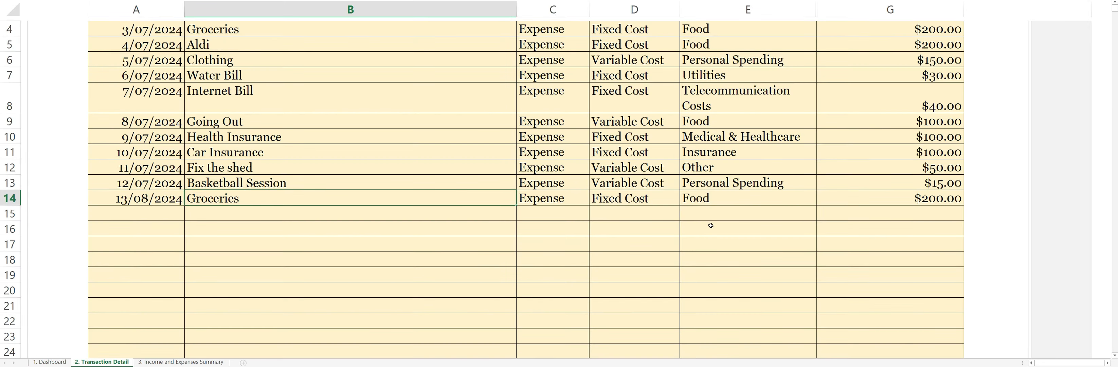
left_click(49, 362)
scroll(456, 176, "up", 5)
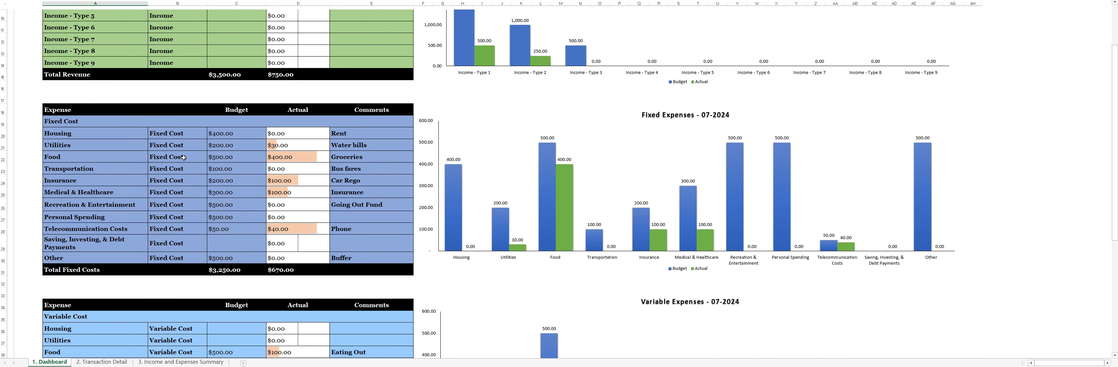
left_click(297, 155)
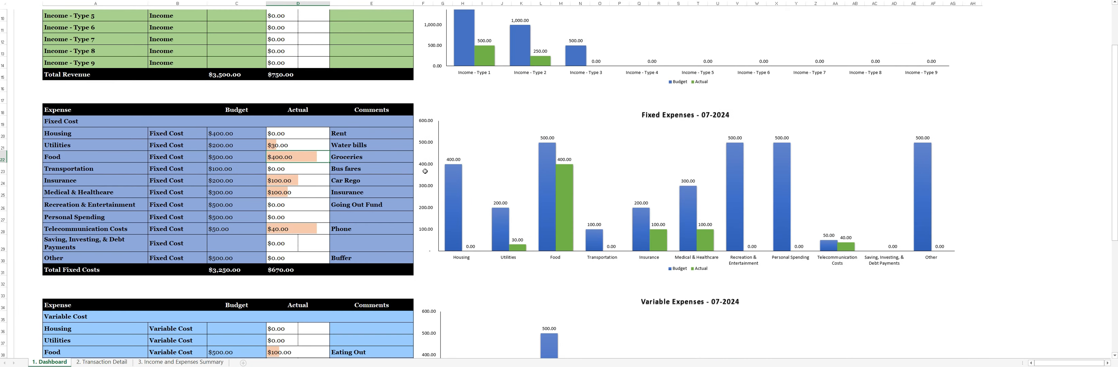
Switch the Dashboard's month to 08-2024 and check the actual Food amount under fixed costs.
scroll(276, 191, "up", 1)
scroll(180, 168, "up", 2)
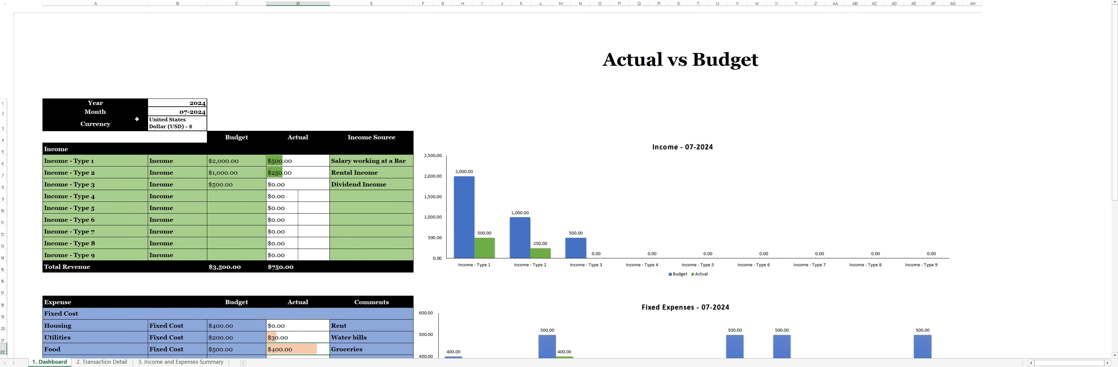
left_click(186, 113)
left_click(210, 112)
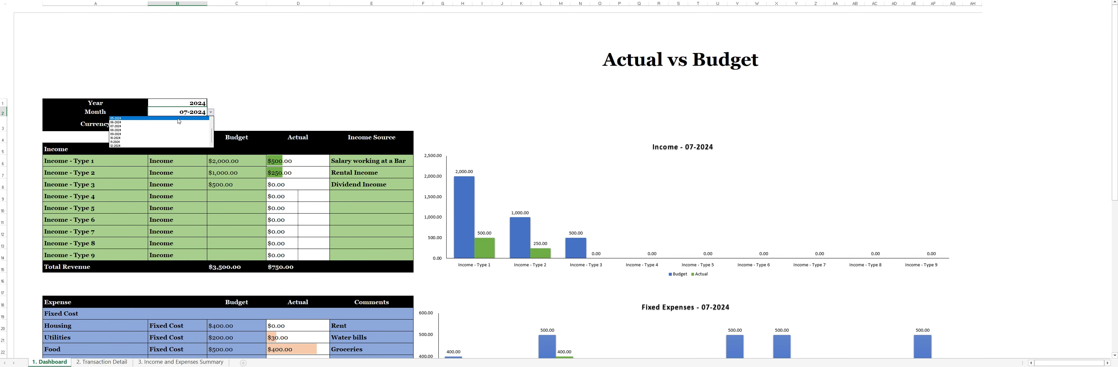
left_click(120, 130)
scroll(343, 227, "down", 3)
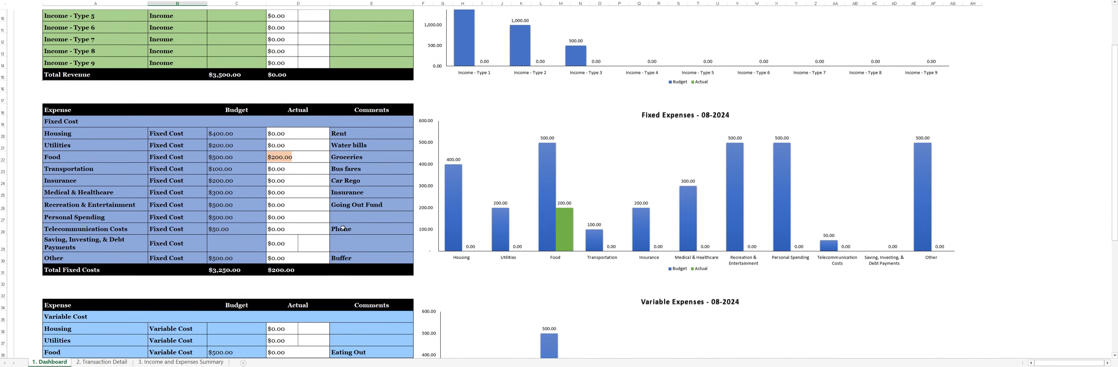
left_click(281, 159)
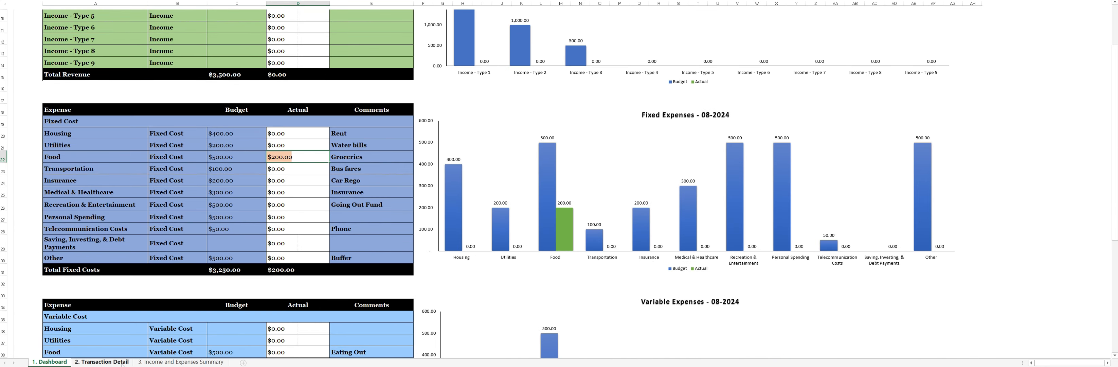
Review the list of recorded transactions in the Transaction Detail sheet.
left_click(101, 362)
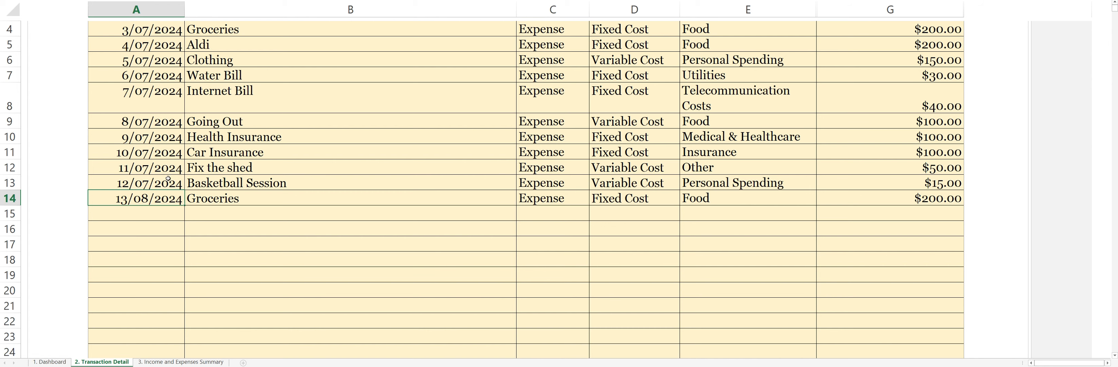
scroll(168, 178, "up", 1)
scroll(194, 251, "down", 1)
scroll(193, 251, "up", 1)
scroll(172, 237, "down", 1)
scroll(171, 236, "up", 1)
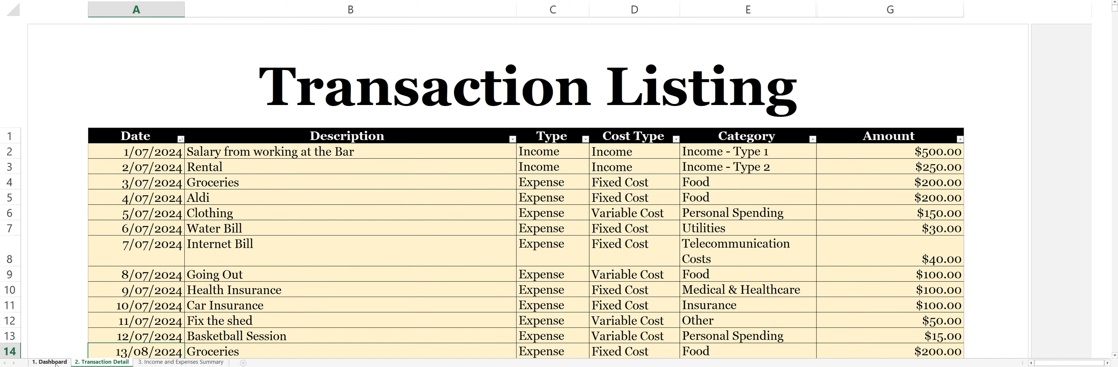